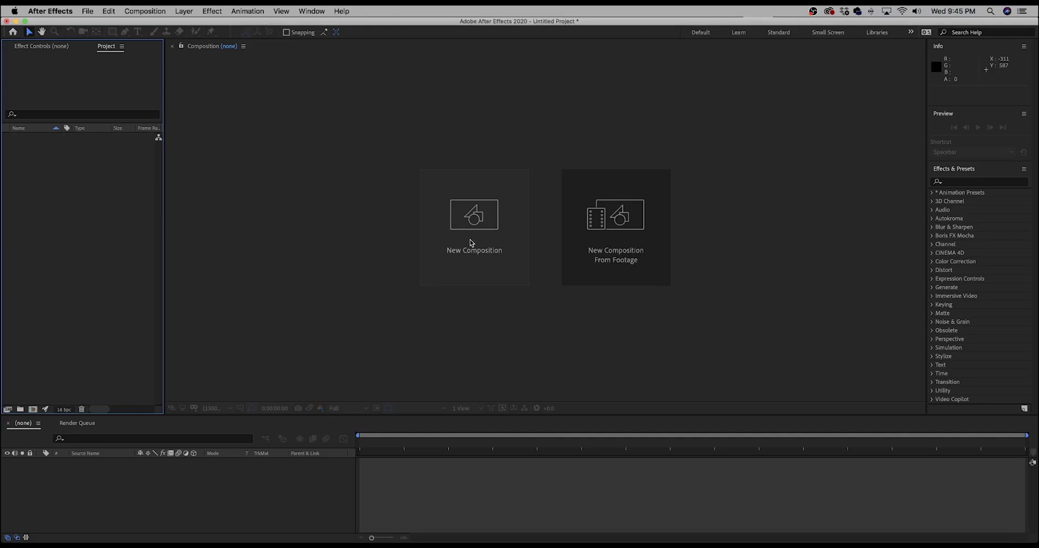
- Create the 'outro' composition at 4096×2160, 24 fps, 25 seconds with a 1A1A1A background
{"action": "left_click", "coordinate": [472, 240]}
{"action": "key", "text": "BackSpace"}
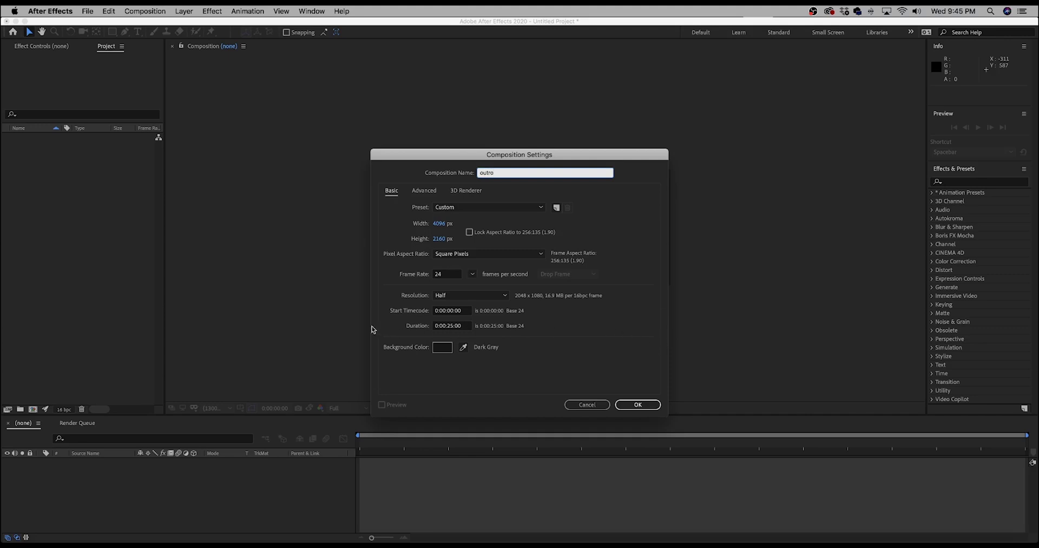
{"action": "left_click", "coordinate": [441, 348]}
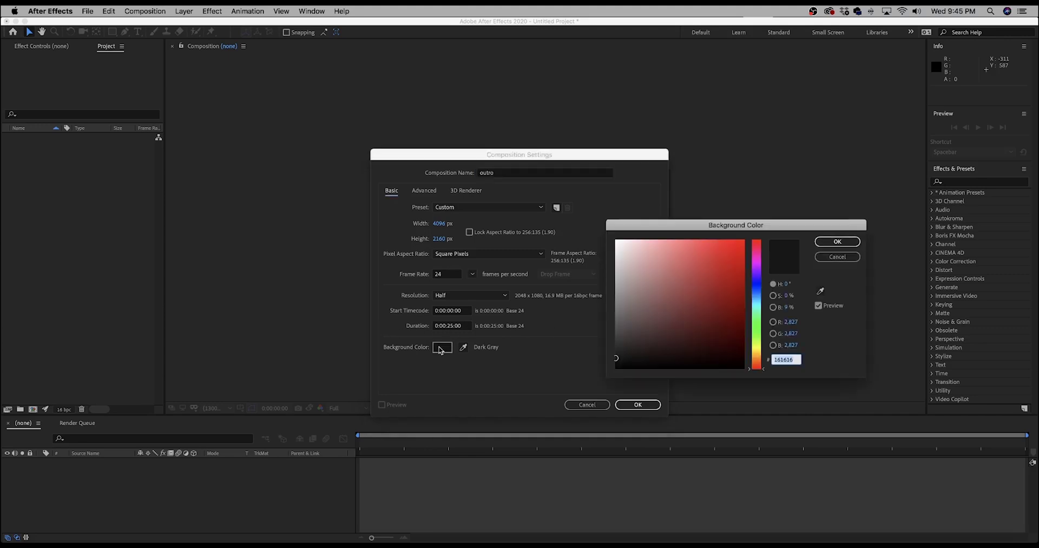
{"action": "left_click", "coordinate": [615, 359]}
{"action": "left_click_drag", "start_coordinate": [614, 358], "coordinate": [611, 355]}
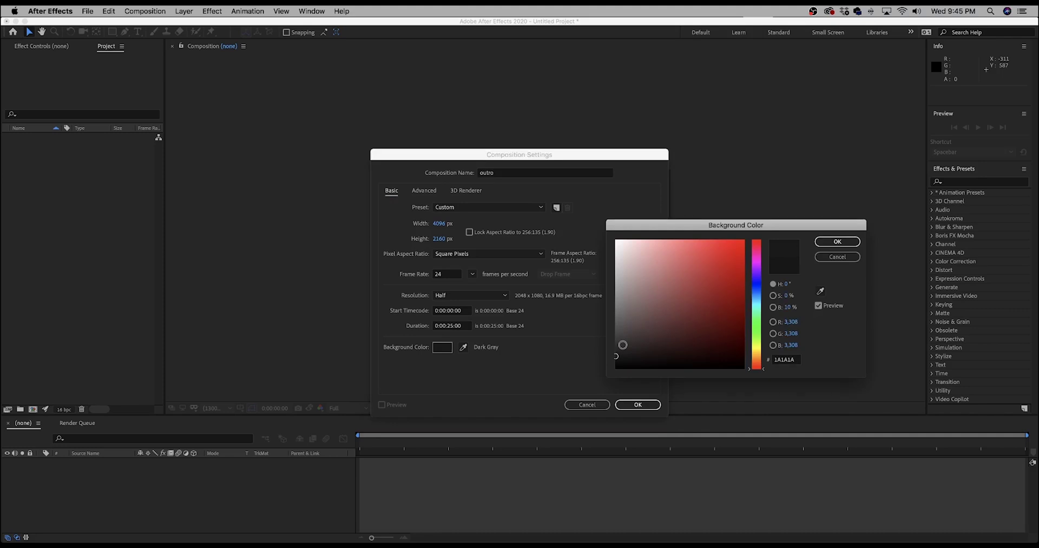
{"action": "key", "text": "Return"}
{"action": "key", "text": "Return"}
{"action": "left_click", "coordinate": [183, 11]}
- Add a black comp-size solid layer, Black Solid 1, via Layer > New > Solid
{"action": "mouse_move", "coordinate": [190, 23]}
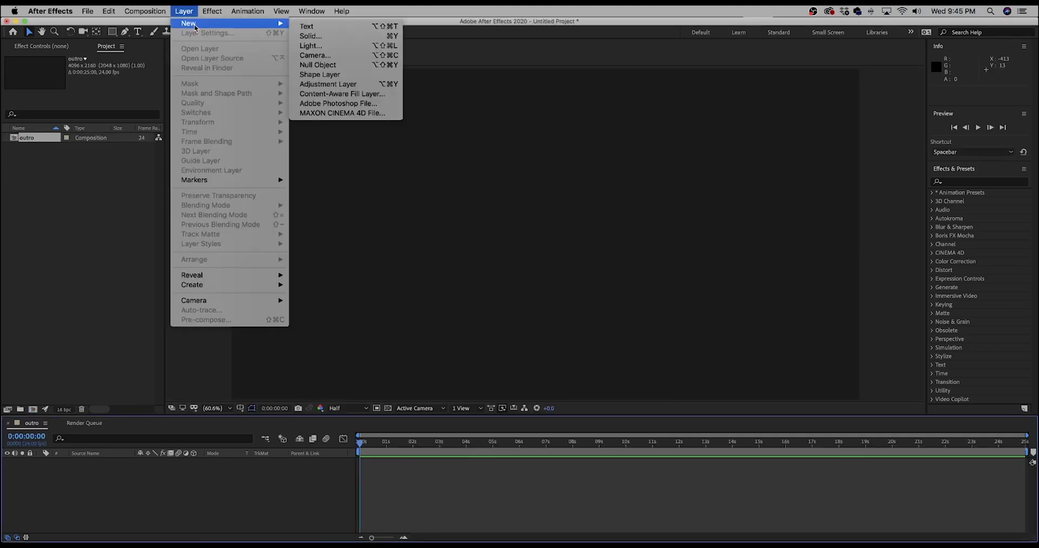
{"action": "left_click", "coordinate": [336, 35]}
{"action": "left_click", "coordinate": [215, 345]}
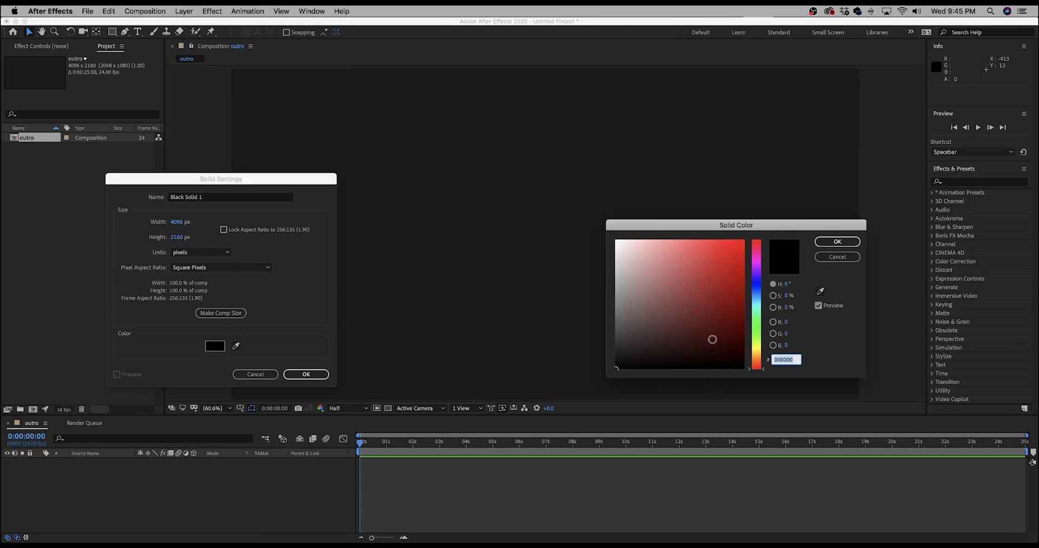
{"action": "key", "text": "Return"}
{"action": "key", "text": "Return"}
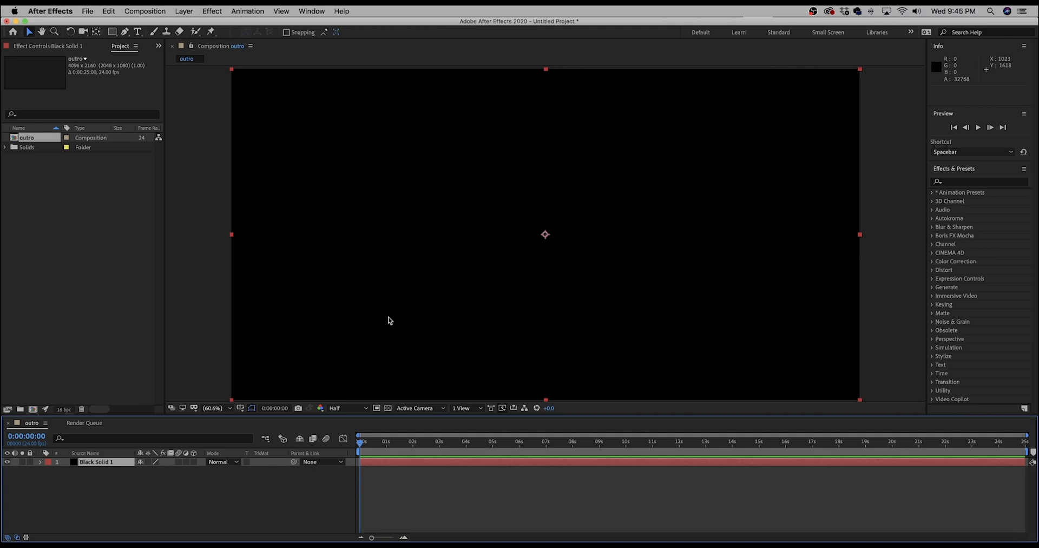
- Turn on rulers around the composition and try out dragging guides
{"action": "left_click", "coordinate": [241, 409]}
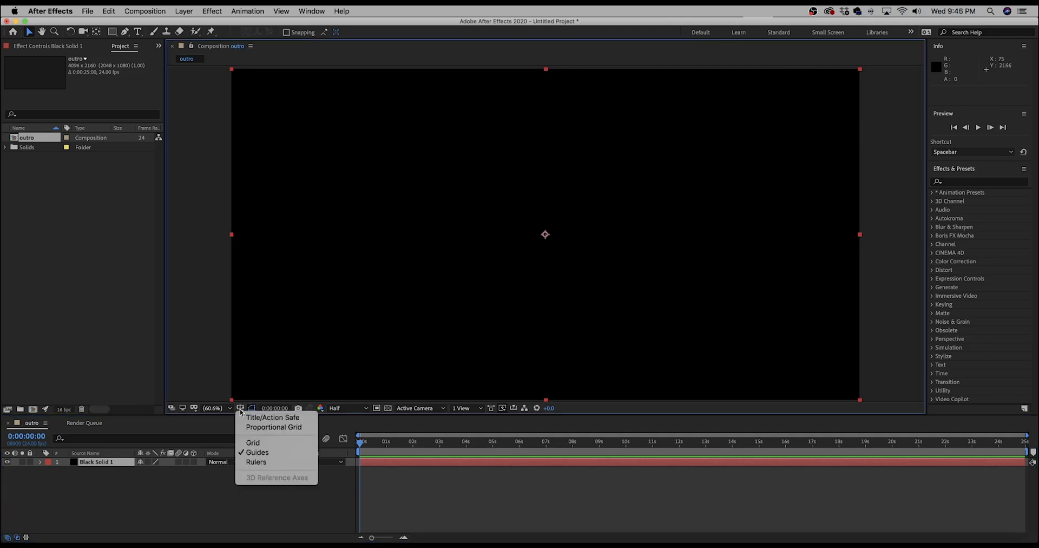
{"action": "left_click", "coordinate": [255, 462]}
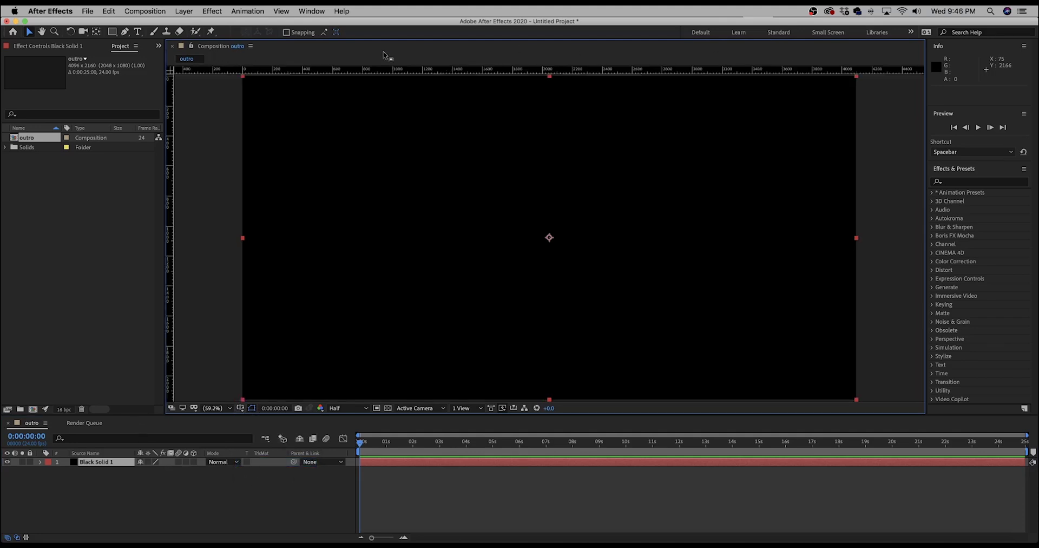
{"action": "left_click_drag", "start_coordinate": [171, 110], "coordinate": [637, 132]}
{"action": "left_click_drag", "start_coordinate": [550, 67], "coordinate": [584, 64]}
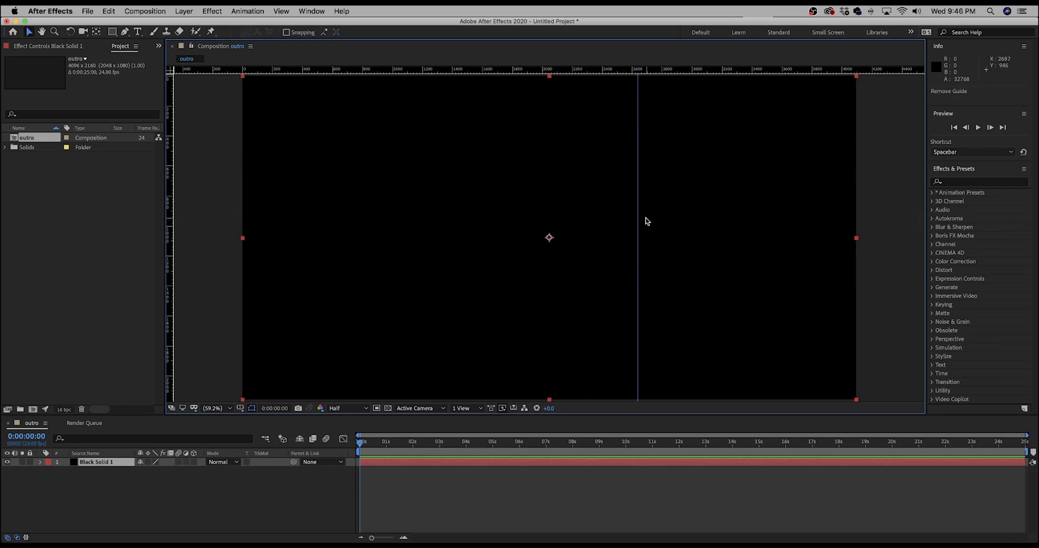
{"action": "left_click_drag", "start_coordinate": [638, 218], "coordinate": [170, 303]}
- Scrub Black Solid 1's Position X down until it reads 280, 1080
{"action": "left_click", "coordinate": [105, 465]}
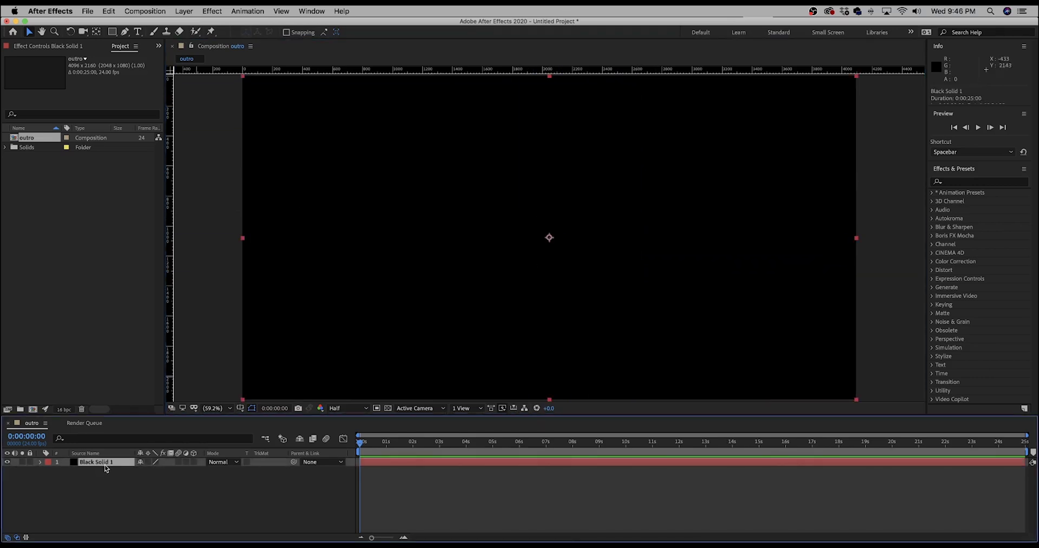
{"action": "key", "text": "p"}
{"action": "left_click_drag", "start_coordinate": [142, 471], "coordinate": [35, 470]}
{"action": "left_click_drag", "start_coordinate": [146, 470], "coordinate": [54, 470]}
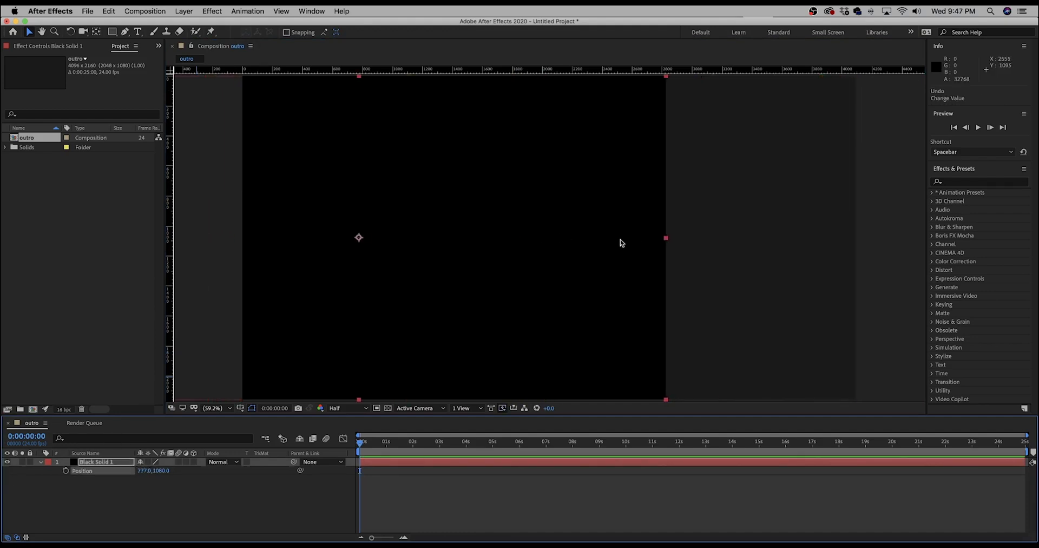
{"action": "left_click_drag", "start_coordinate": [142, 470], "coordinate": [2, 476]}
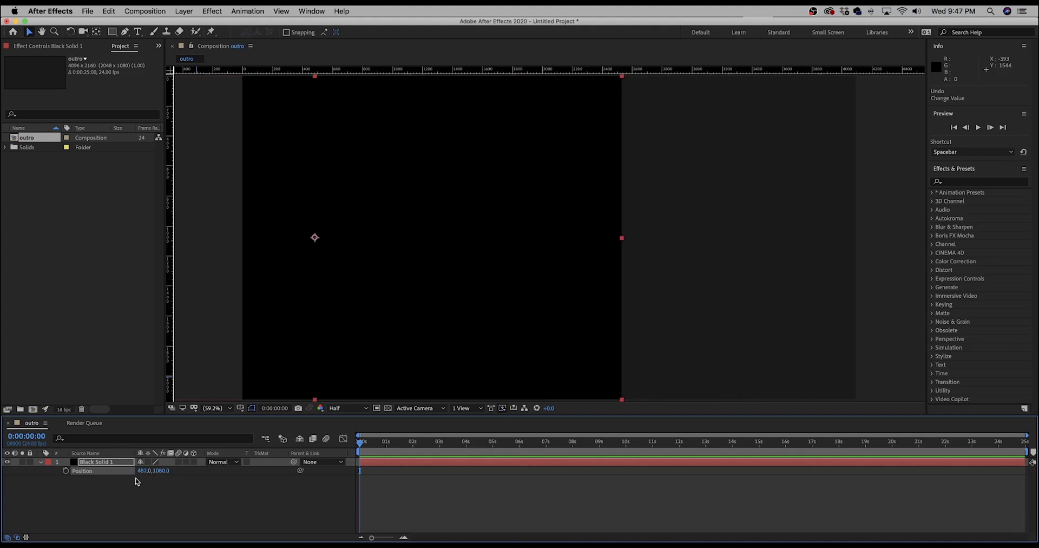
{"action": "left_click_drag", "start_coordinate": [142, 470], "coordinate": [4, 507]}
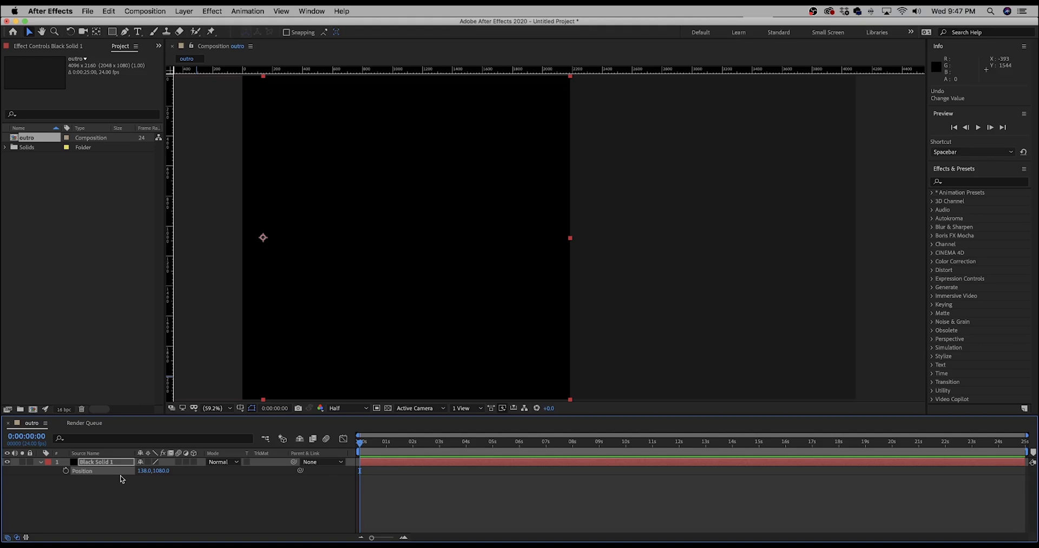
{"action": "left_click_drag", "start_coordinate": [143, 470], "coordinate": [209, 470]}
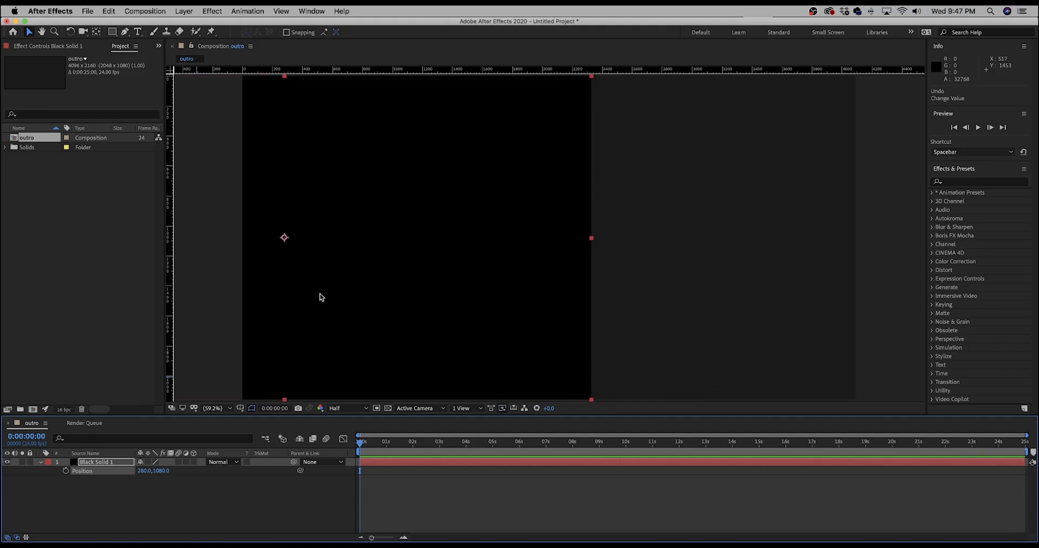
- Keyframe the solid's Position at 280, 1080 at 5 s and -2064, 1080 at 0 s, then preview
{"action": "left_click_drag", "start_coordinate": [360, 456], "coordinate": [494, 456]}
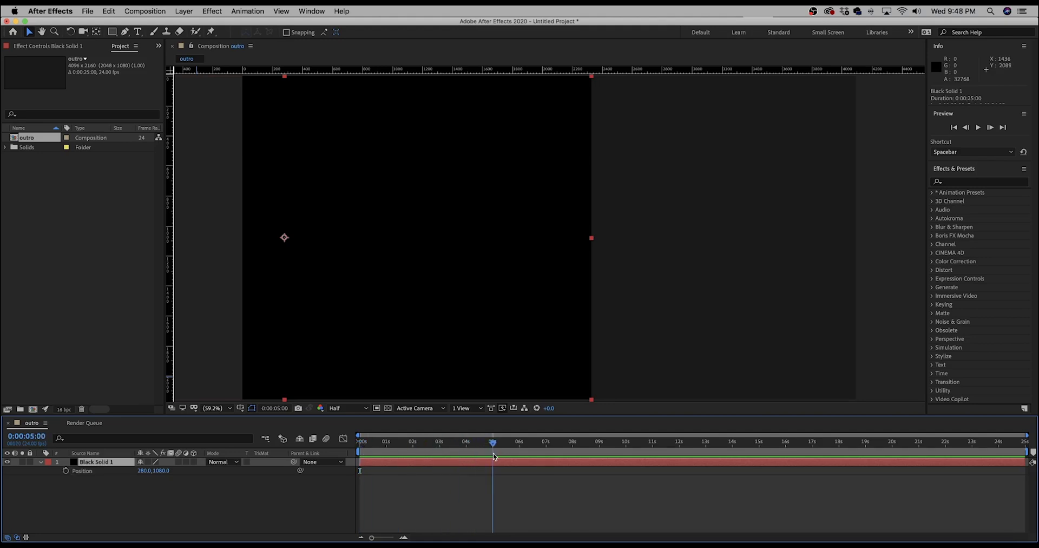
{"action": "left_click", "coordinate": [66, 470]}
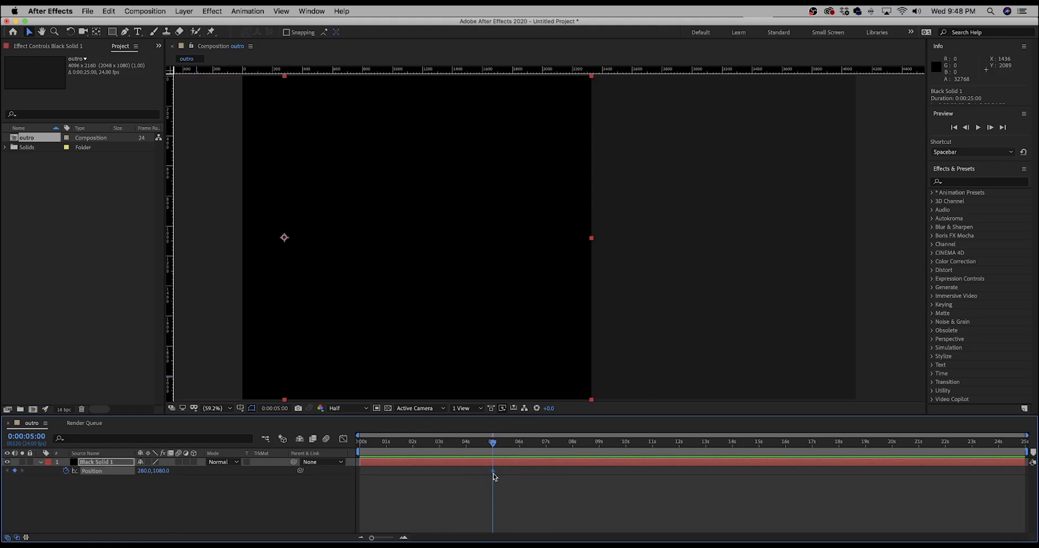
{"action": "mouse_move", "coordinate": [493, 476]}
{"action": "key", "text": "Home"}
{"action": "left_click_drag", "start_coordinate": [142, 470], "coordinate": [23, 480]}
{"action": "left_click", "coordinate": [363, 482]}
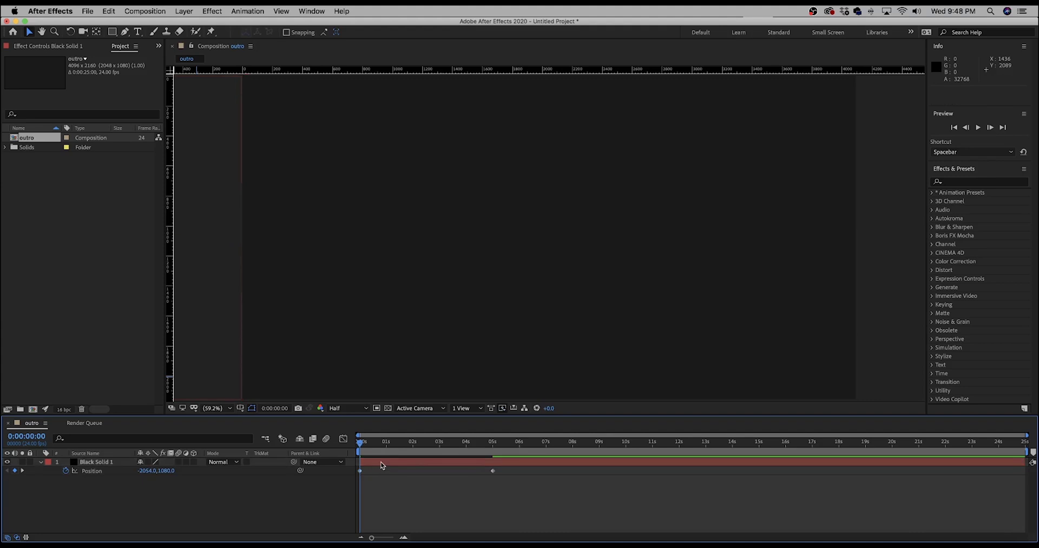
{"action": "key", "text": "space"}
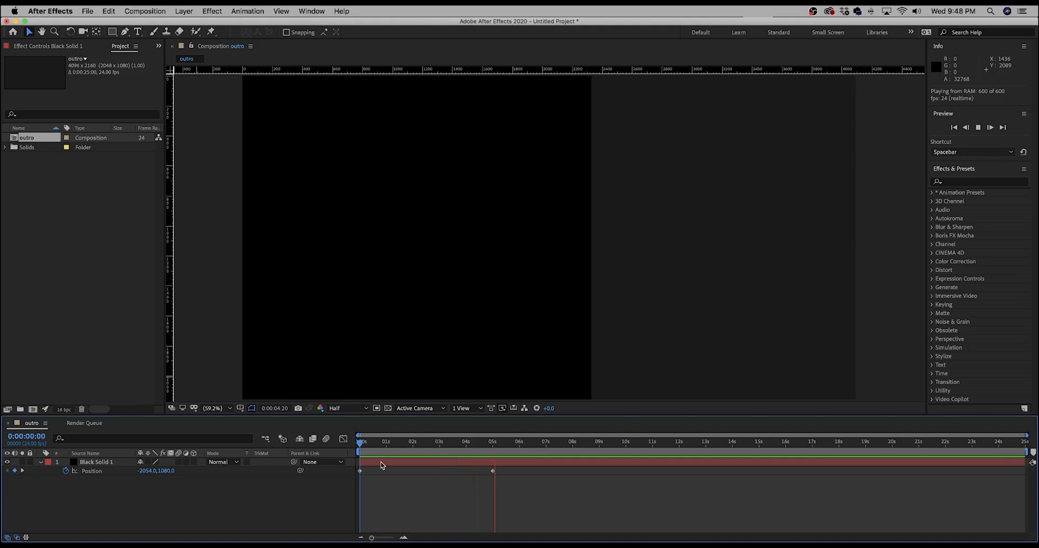
{"action": "key", "text": "space"}
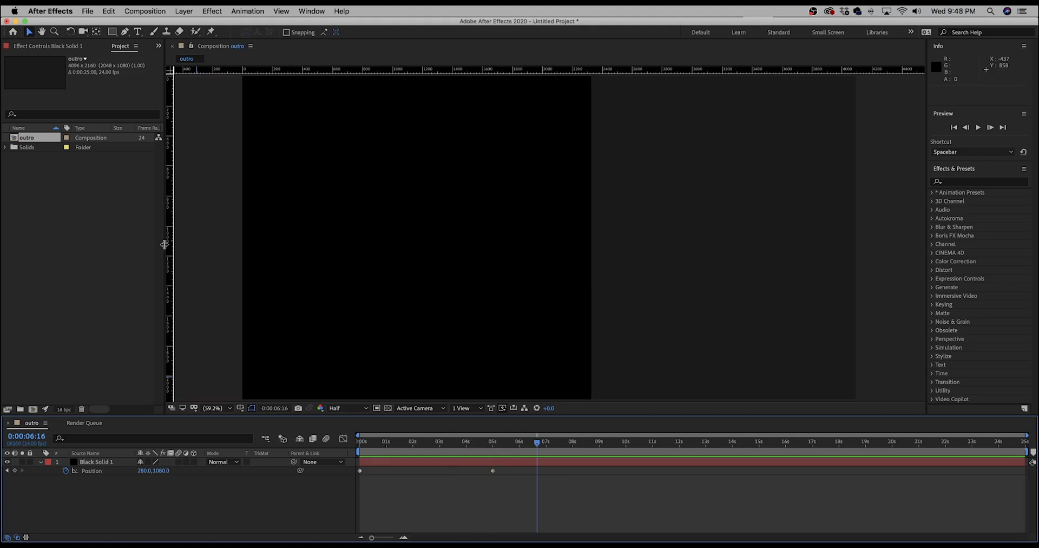
- Ease the Position keyframes in the speed graph and preview the eased slide-in
{"action": "left_click", "coordinate": [346, 441]}
{"action": "left_click", "coordinate": [98, 471]}
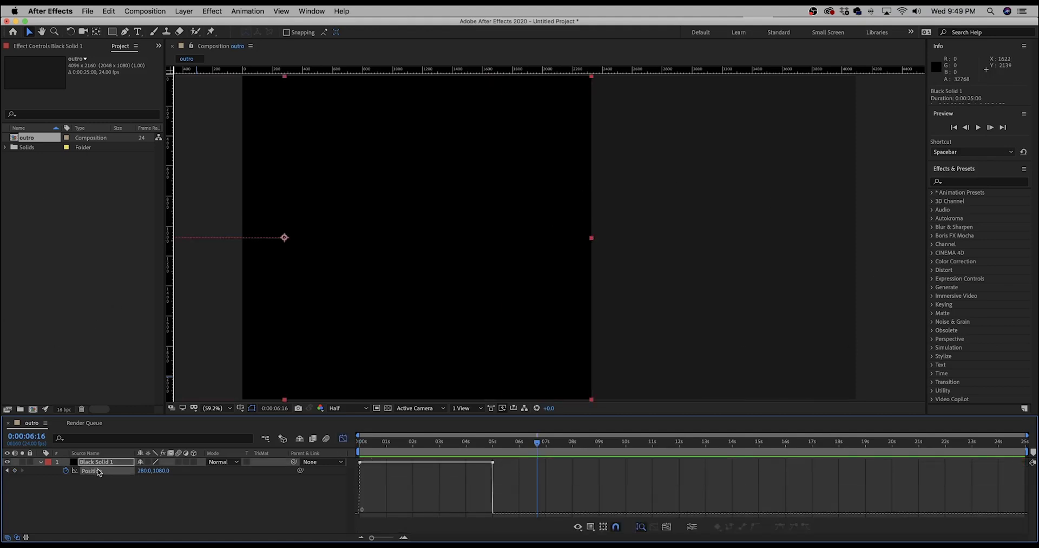
{"action": "left_click", "coordinate": [379, 462]}
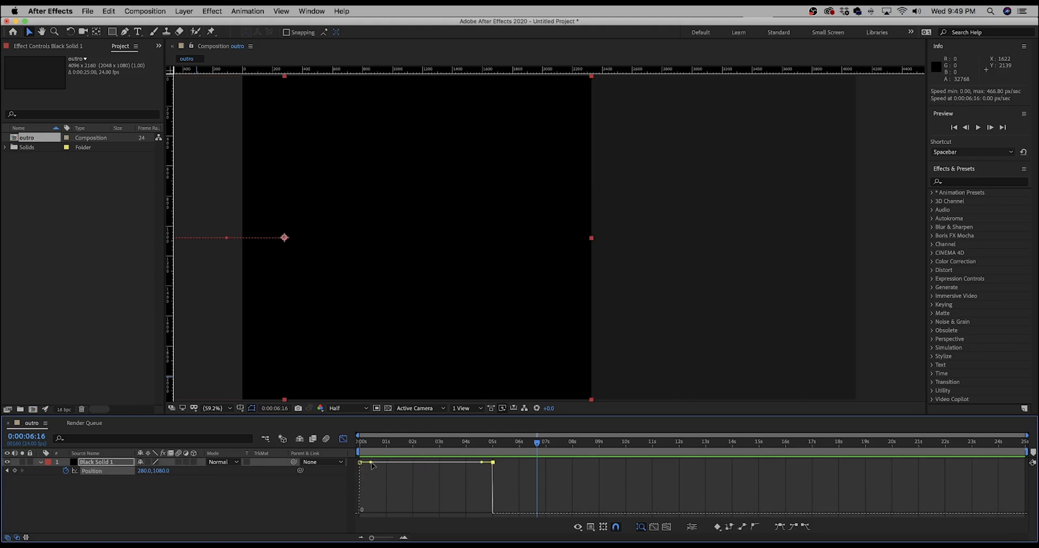
{"action": "left_click_drag", "start_coordinate": [371, 464], "coordinate": [422, 517]}
{"action": "left_click_drag", "start_coordinate": [483, 447], "coordinate": [309, 455]}
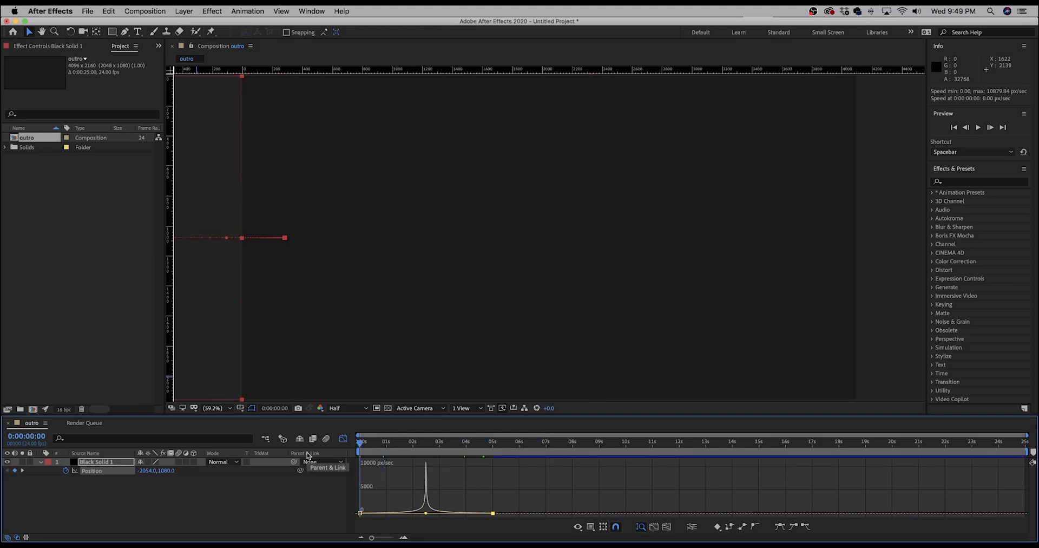
{"action": "key", "text": "space"}
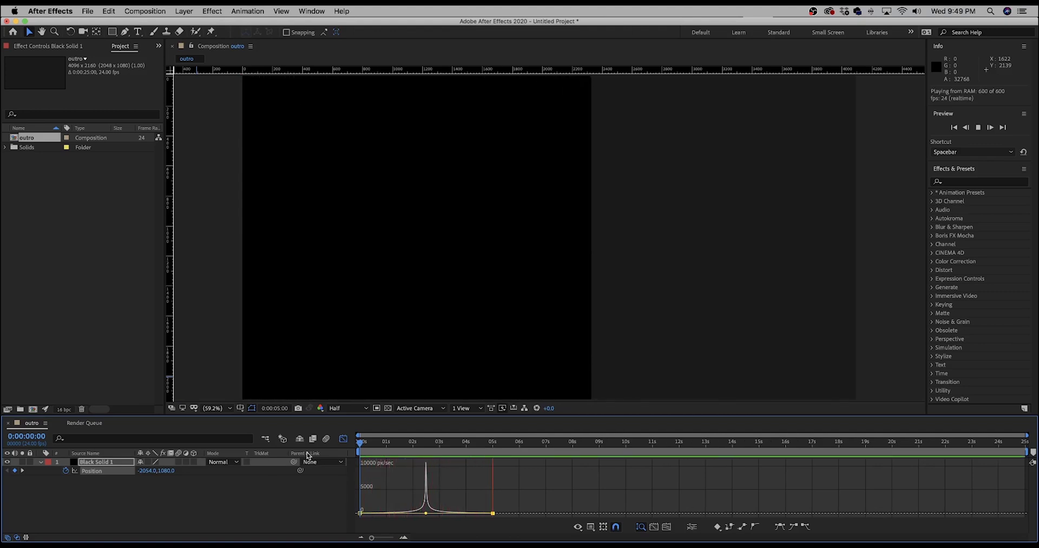
{"action": "left_click", "coordinate": [343, 439]}
- Turn on the transparency grid and collapse the solid's Position property
{"action": "left_click", "coordinate": [388, 408]}
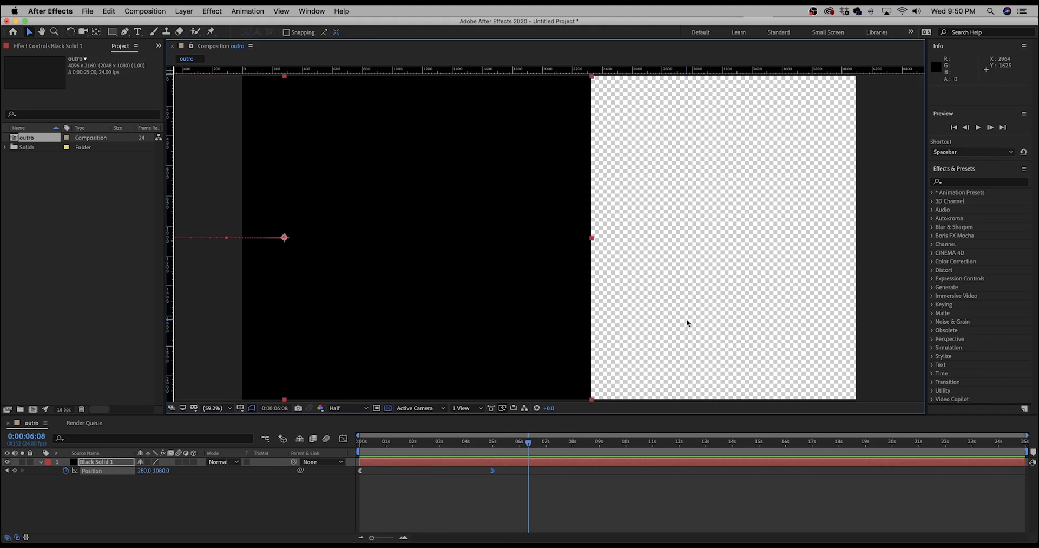
{"action": "key", "text": "u"}
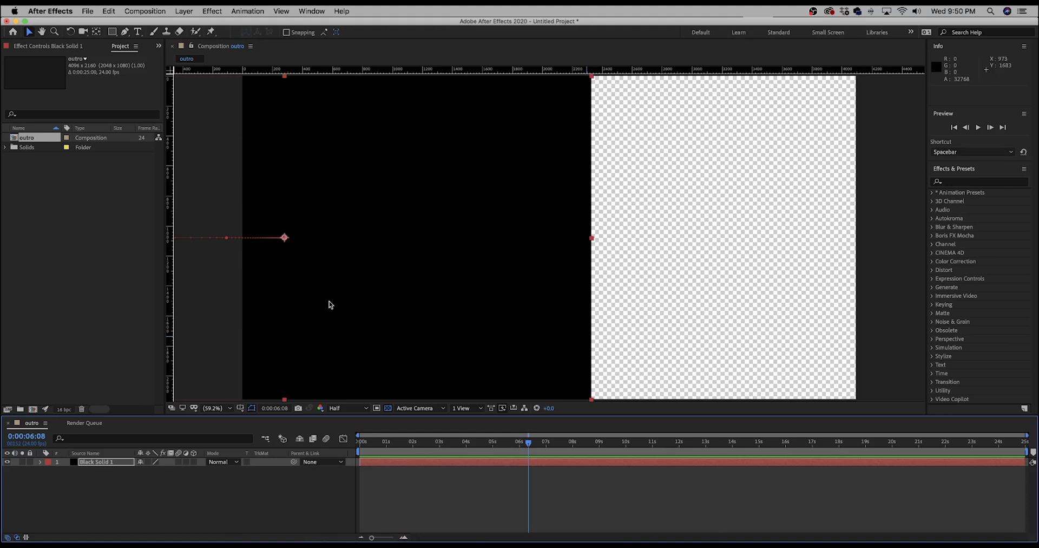
- Add the outro comp to the Render Queue, saving to outro.mov in a chosen folder
{"action": "left_click", "coordinate": [87, 10]}
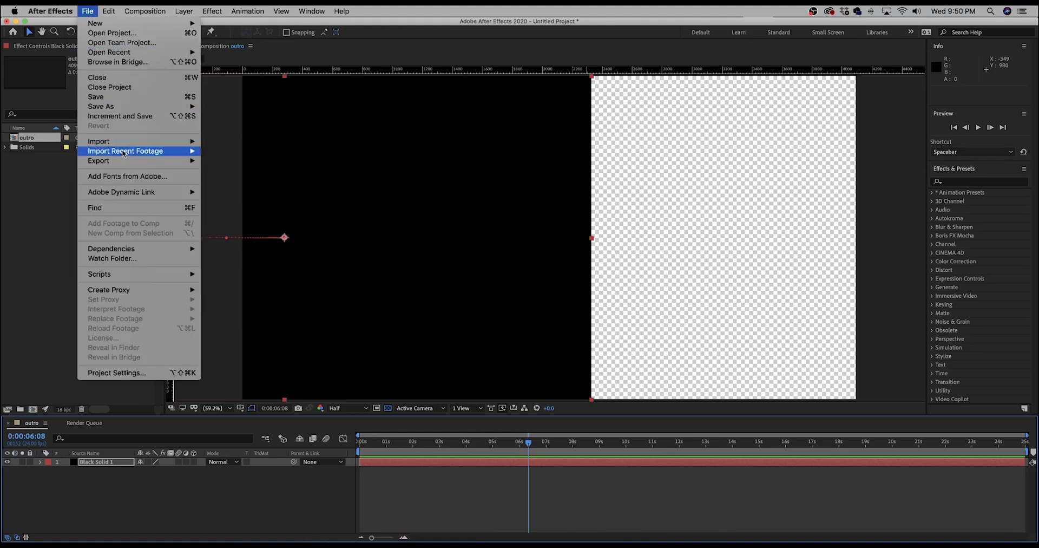
{"action": "mouse_move", "coordinate": [164, 162]}
{"action": "left_click", "coordinate": [270, 170]}
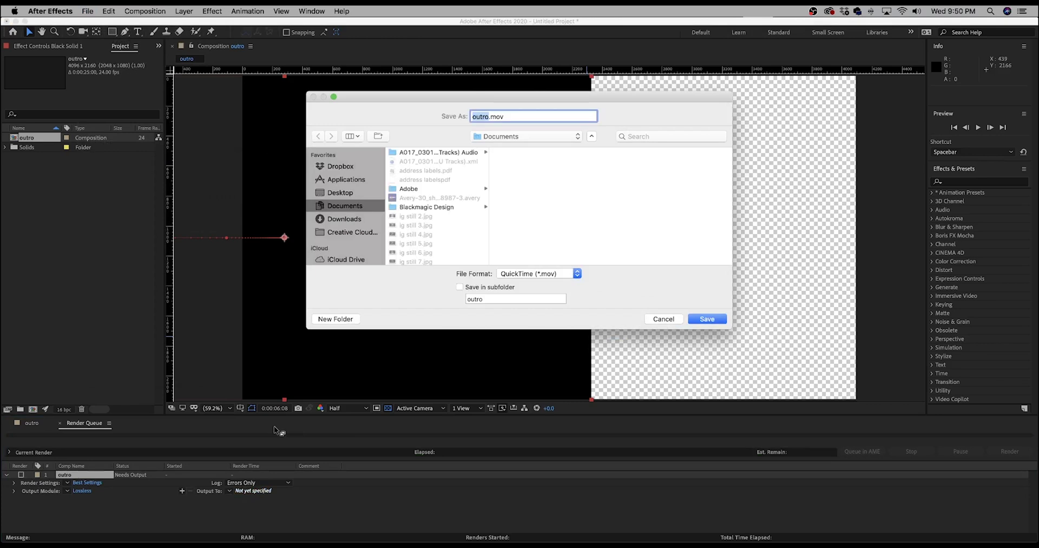
{"action": "left_click", "coordinate": [340, 192]}
{"action": "left_click", "coordinate": [707, 318]}
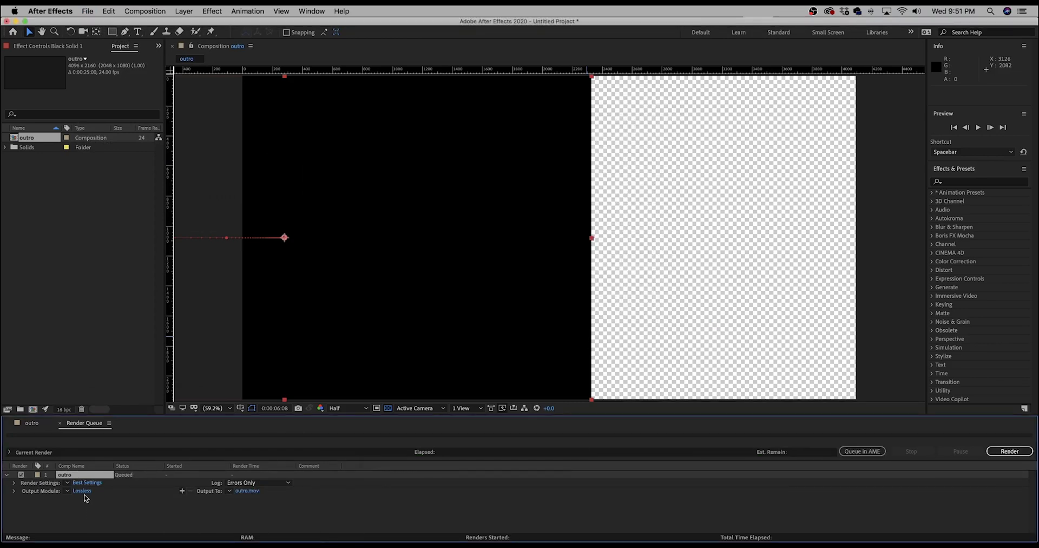
- Set the QuickTime output module's channels to RGB + Alpha
{"action": "left_click", "coordinate": [82, 491]}
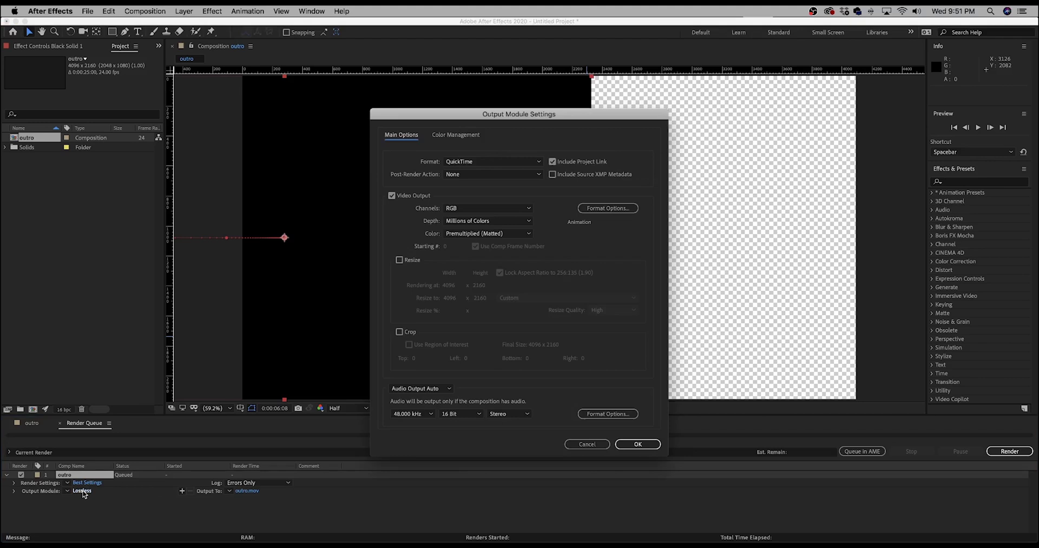
{"action": "left_click", "coordinate": [512, 210]}
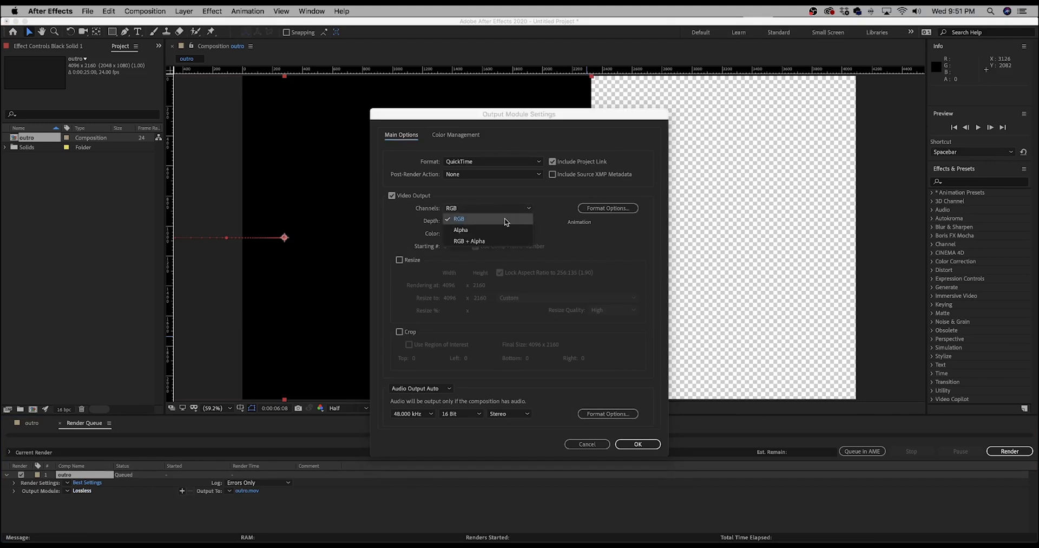
{"action": "left_click", "coordinate": [498, 242]}
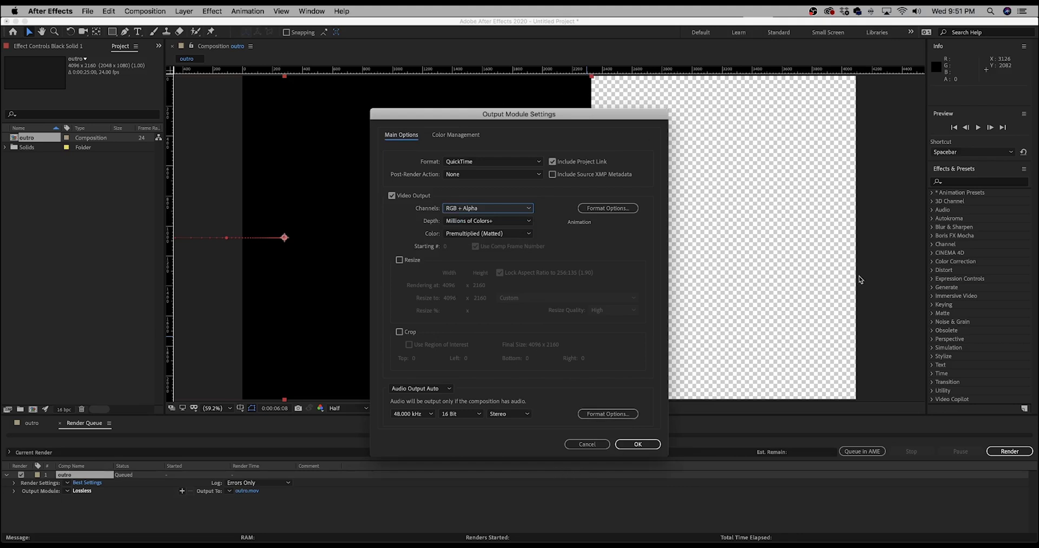
{"action": "left_click", "coordinate": [636, 443]}
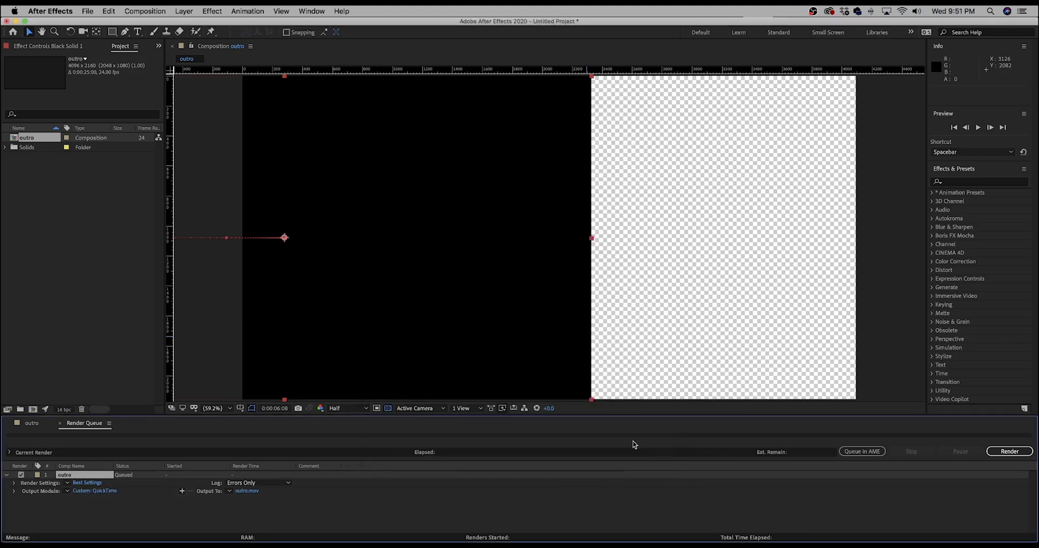
- Render outro.mov, import it into Premiere, and drop it on the timeline above A019
{"action": "left_click", "coordinate": [1010, 451]}
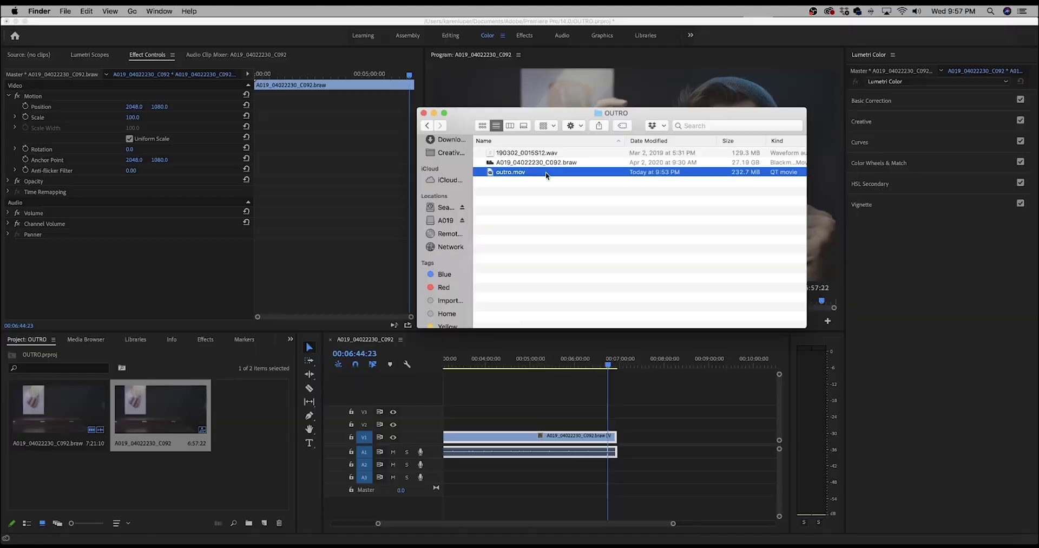
{"action": "left_click_drag", "start_coordinate": [545, 171], "coordinate": [236, 454]}
{"action": "left_click_drag", "start_coordinate": [242, 407], "coordinate": [613, 425]}
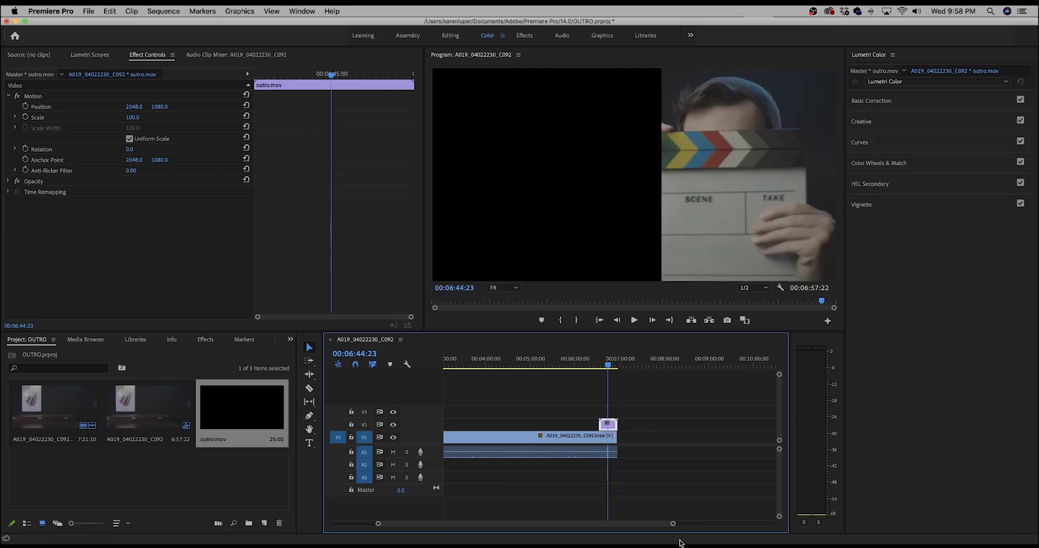
- Scrub the footage at the sequence end and move outro.mov up to track V3
{"action": "key", "text": "="}
{"action": "left_click", "coordinate": [515, 368]}
{"action": "left_click_drag", "start_coordinate": [515, 377], "coordinate": [569, 370]}
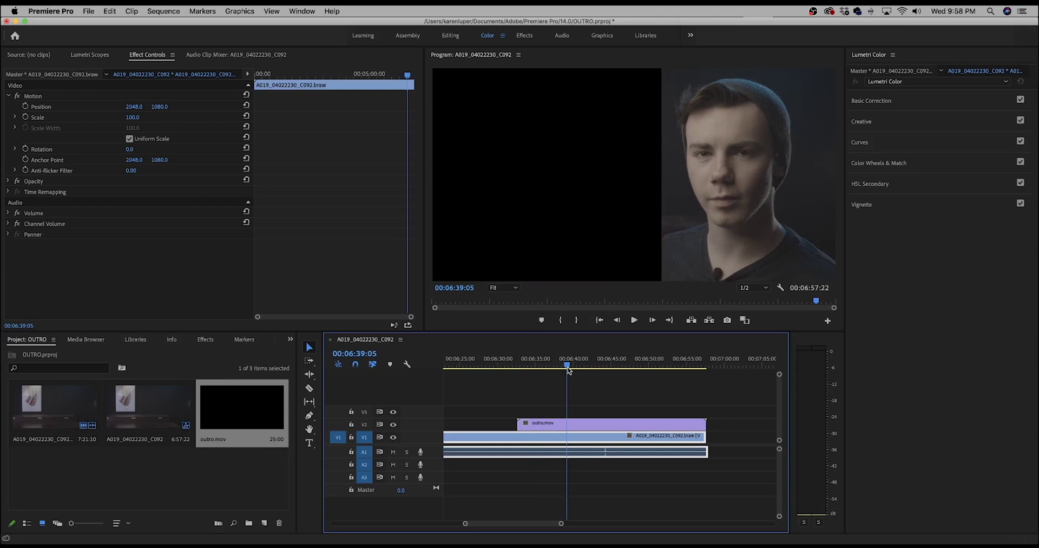
{"action": "left_click_drag", "start_coordinate": [569, 370], "coordinate": [629, 370]}
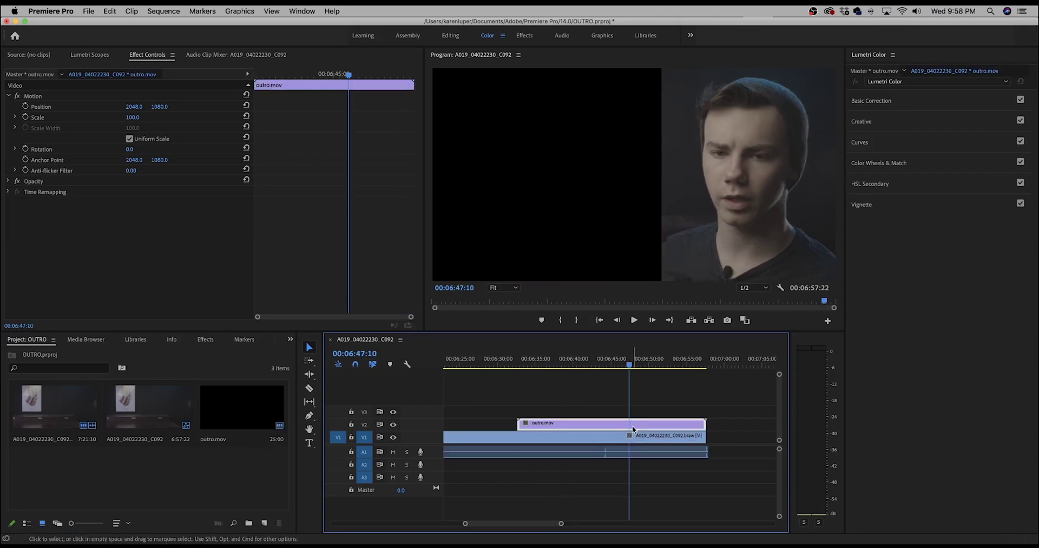
{"action": "left_click_drag", "start_coordinate": [638, 424], "coordinate": [638, 411]}
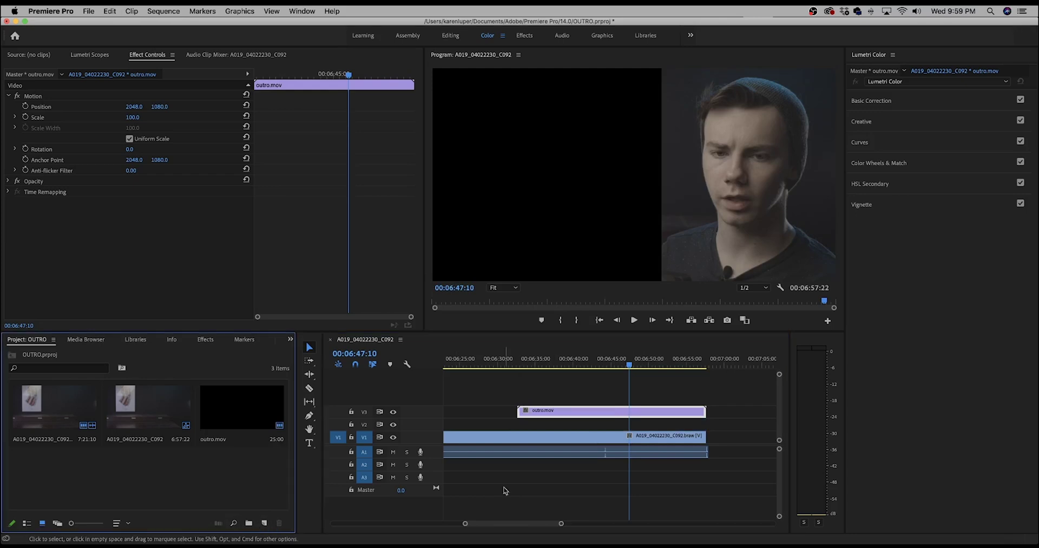
- Create a 4096×2160 adjustment layer and lay it on V2 beneath outro.mov
{"action": "left_click", "coordinate": [264, 523]}
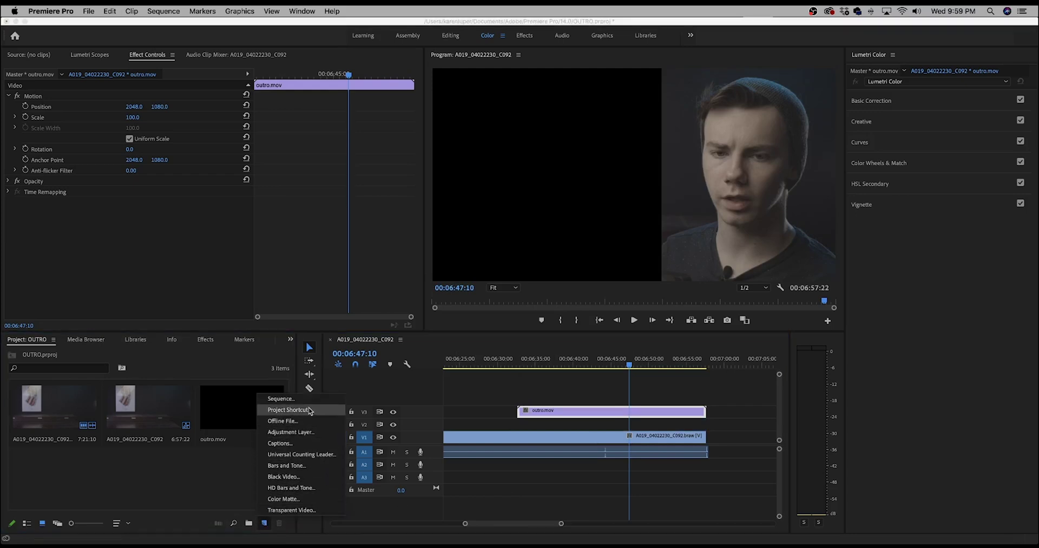
{"action": "left_click", "coordinate": [294, 431]}
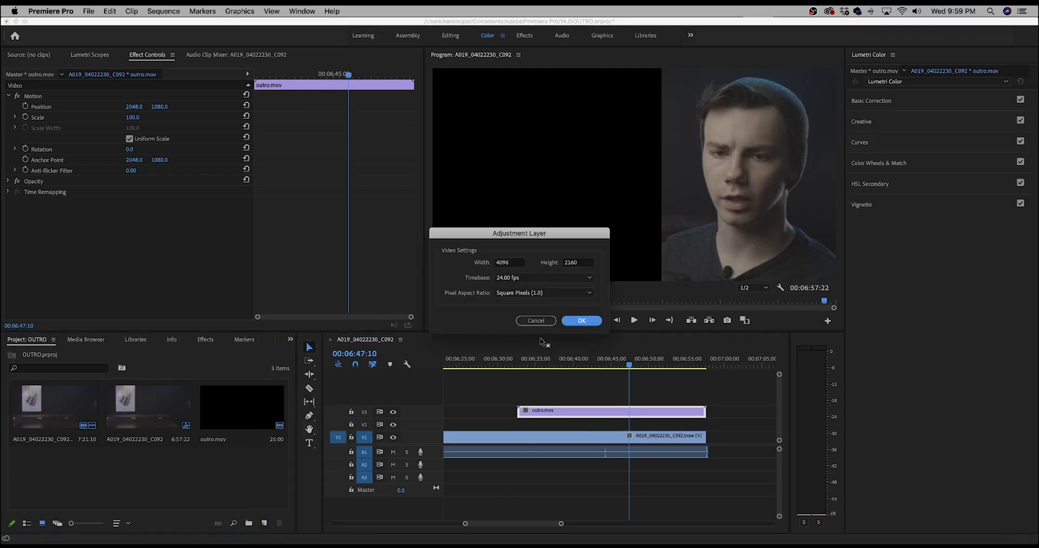
{"action": "left_click", "coordinate": [579, 321]}
{"action": "left_click_drag", "start_coordinate": [33, 483], "coordinate": [533, 424]}
{"action": "left_click_drag", "start_coordinate": [518, 364], "coordinate": [555, 364]}
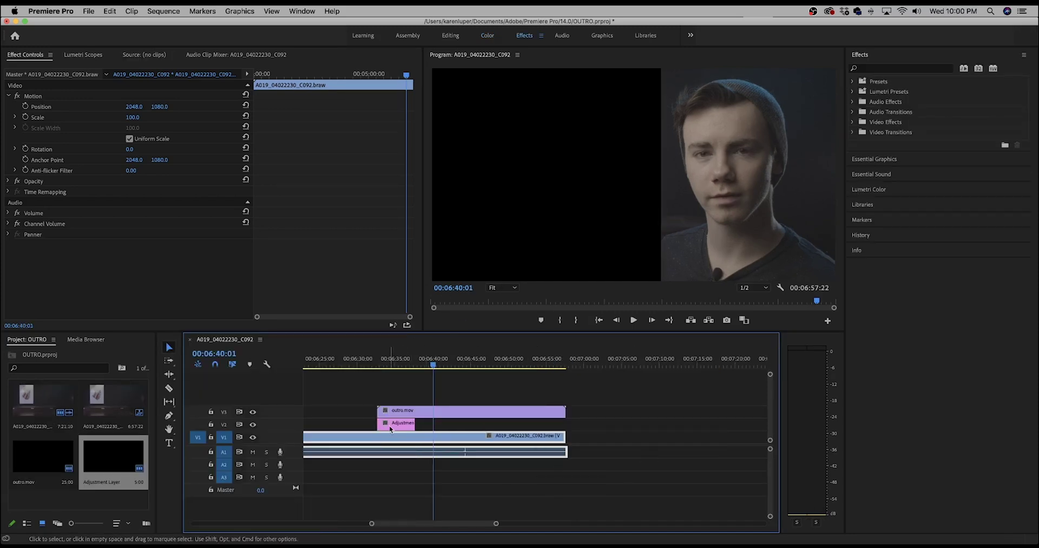
- Search the Effects panel for 'transform' and apply Distort > Transform to the adjustment layer
{"action": "left_click", "coordinate": [391, 426]}
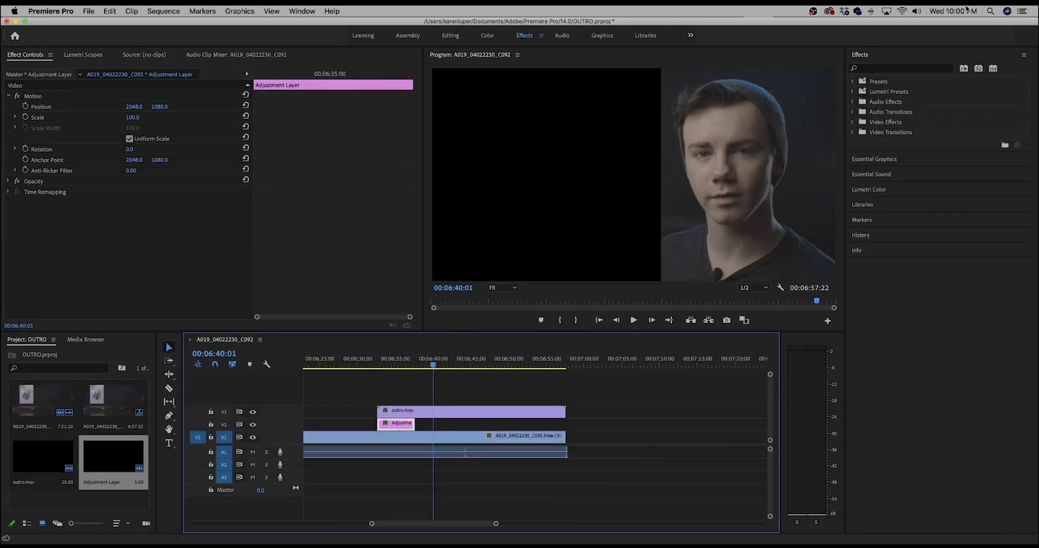
{"action": "left_click", "coordinate": [914, 66]}
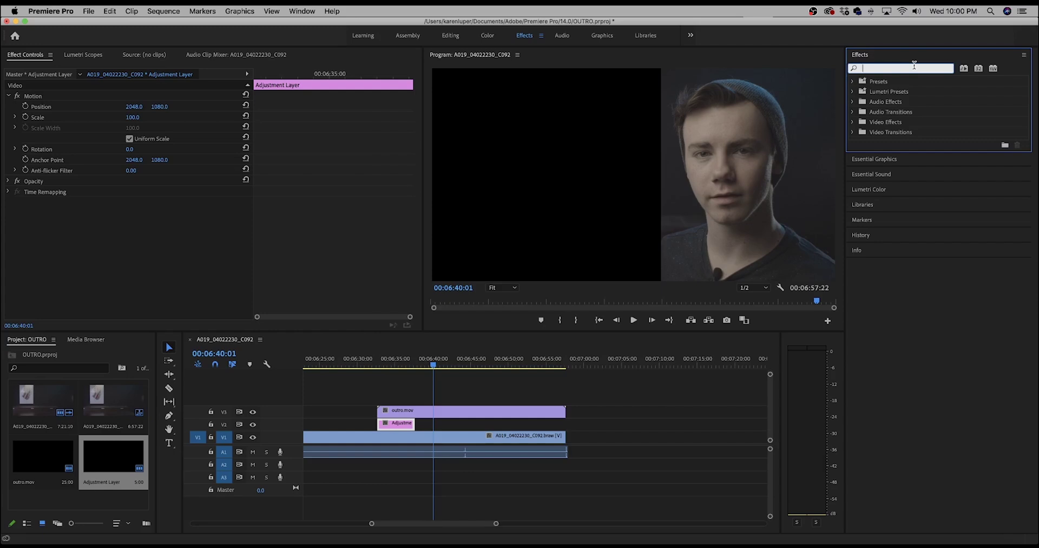
{"action": "type", "text": "trans"}
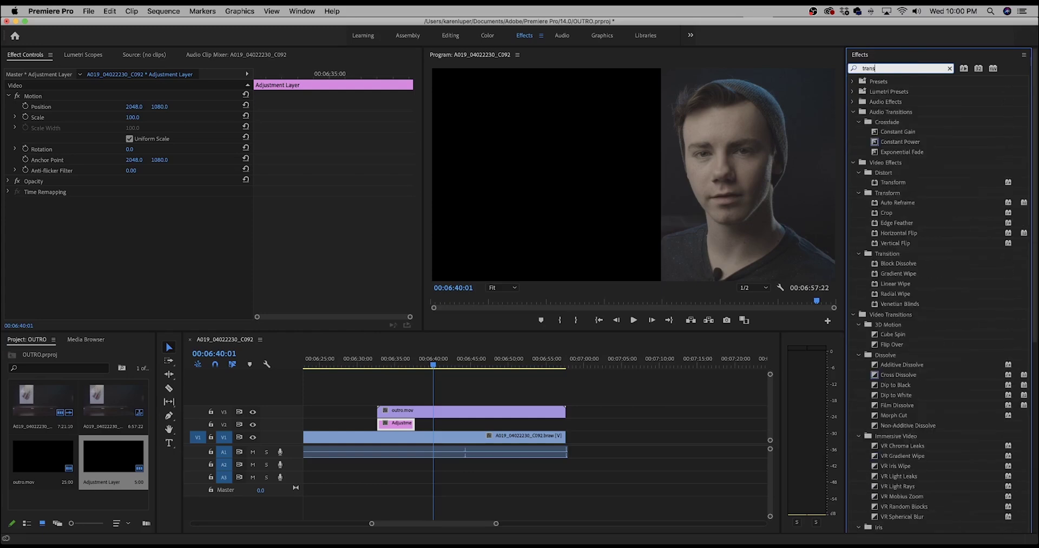
{"action": "type", "text": "fo"}
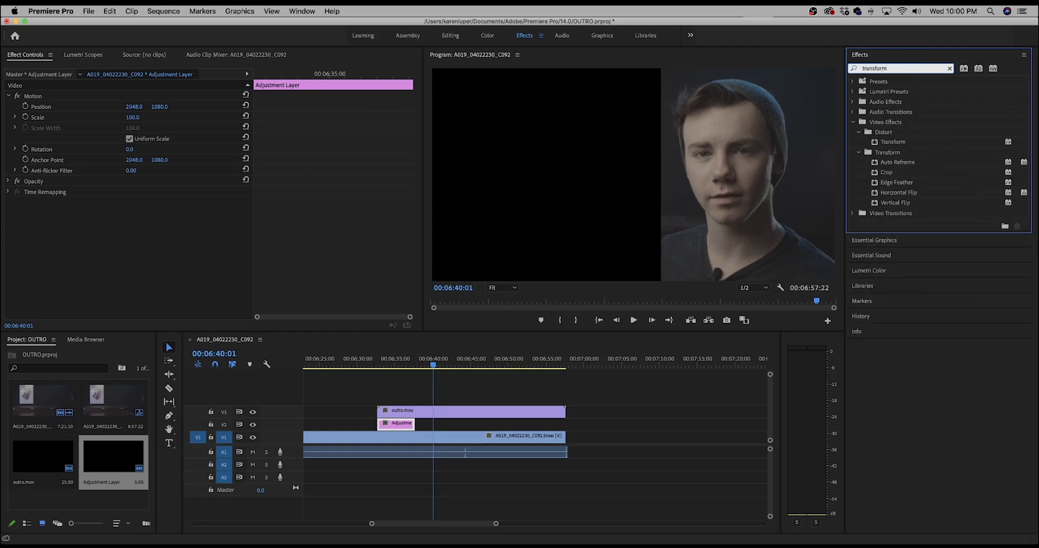
{"action": "type", "text": "rm"}
{"action": "left_click", "coordinate": [905, 142]}
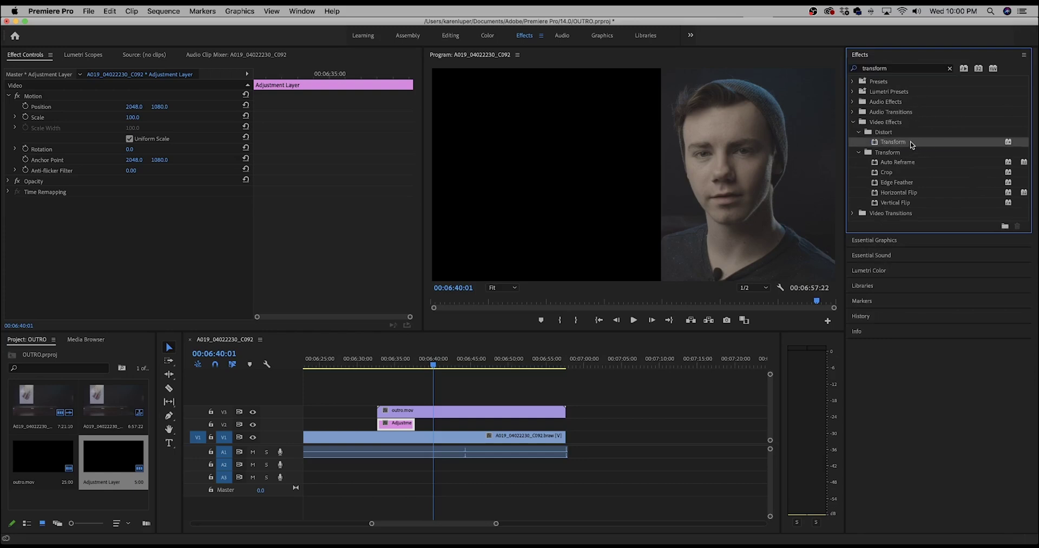
{"action": "left_click_drag", "start_coordinate": [911, 145], "coordinate": [398, 423]}
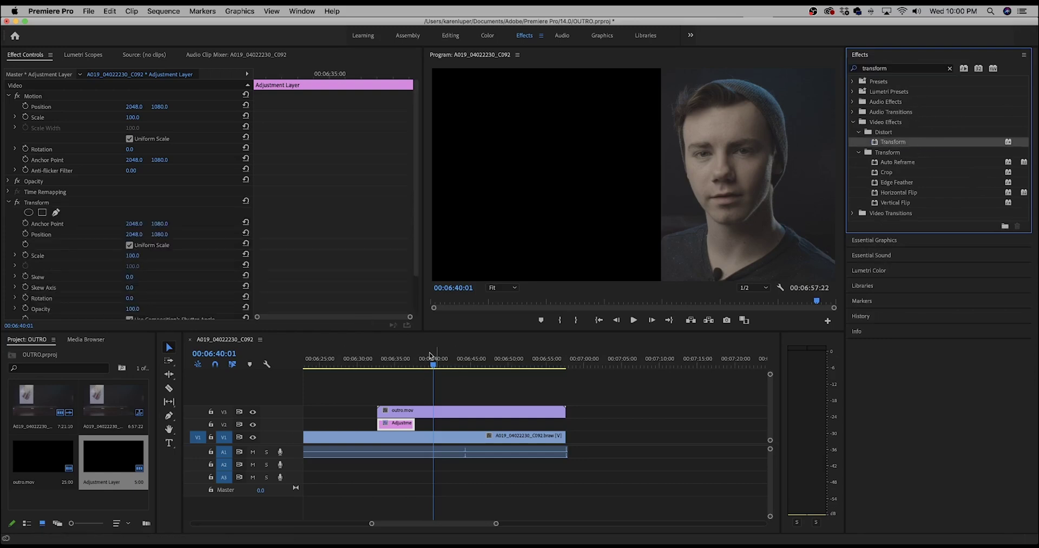
{"action": "left_click", "coordinate": [403, 360]}
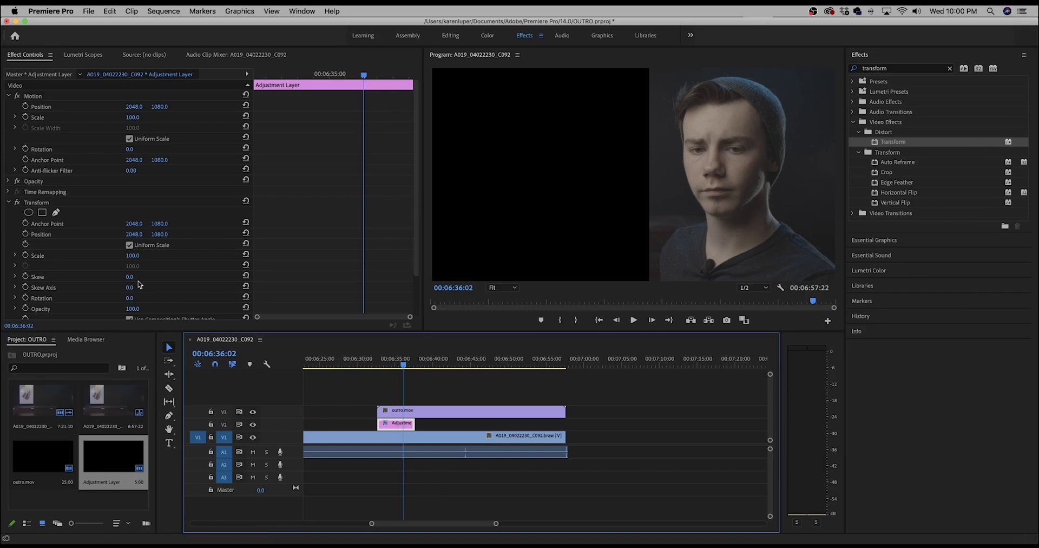
- Jump to the sequence end, select the adjustment layer clip and untarget track V1
{"action": "scroll", "coordinate": [195, 264], "scroll_direction": "down", "scroll_amount": 3}
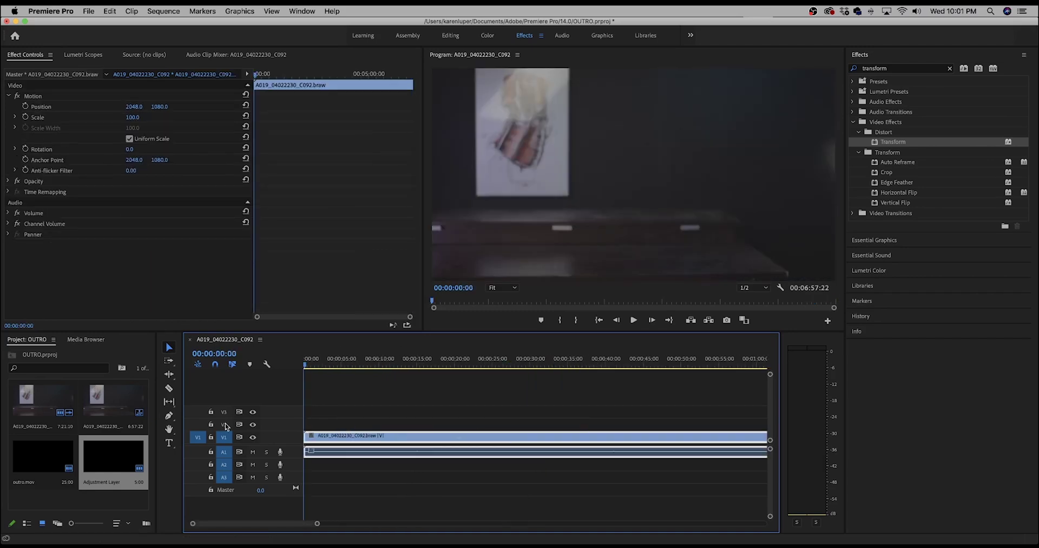
{"action": "key", "text": "End"}
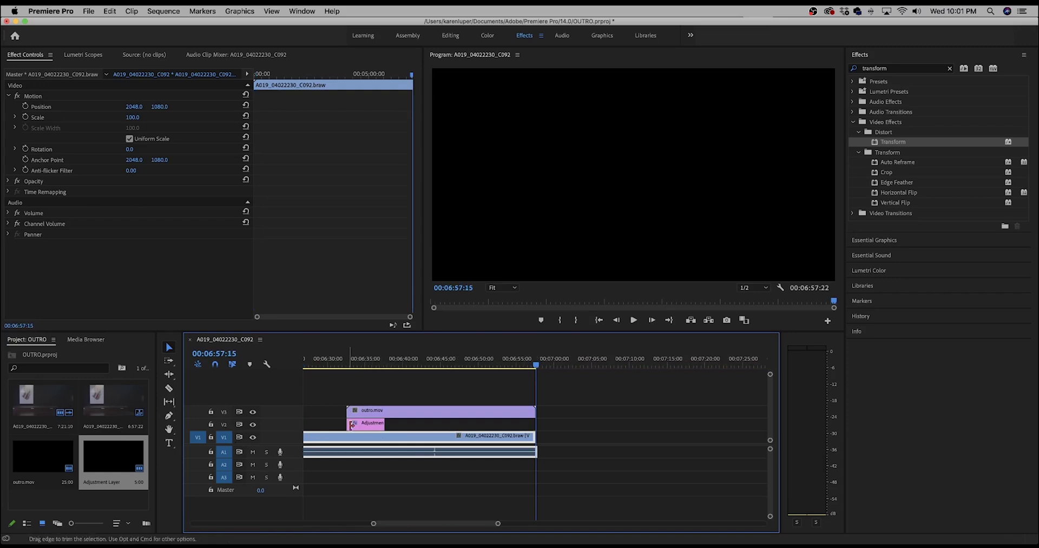
{"action": "left_click", "coordinate": [366, 423]}
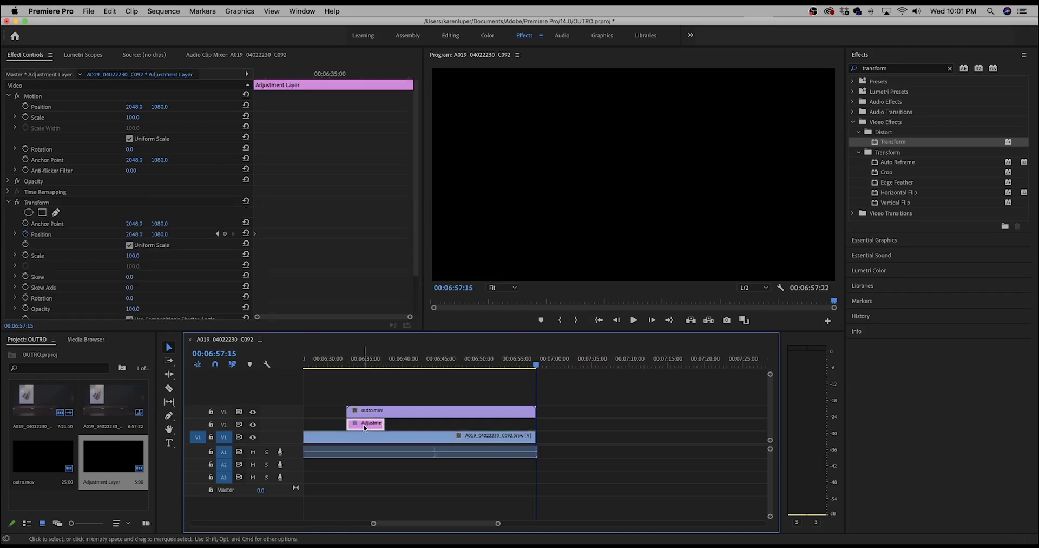
{"action": "left_click", "coordinate": [225, 437]}
- Step the playhead between the adjustment layer's end and start points with the Up/Down arrows
{"action": "key", "text": "Up"}
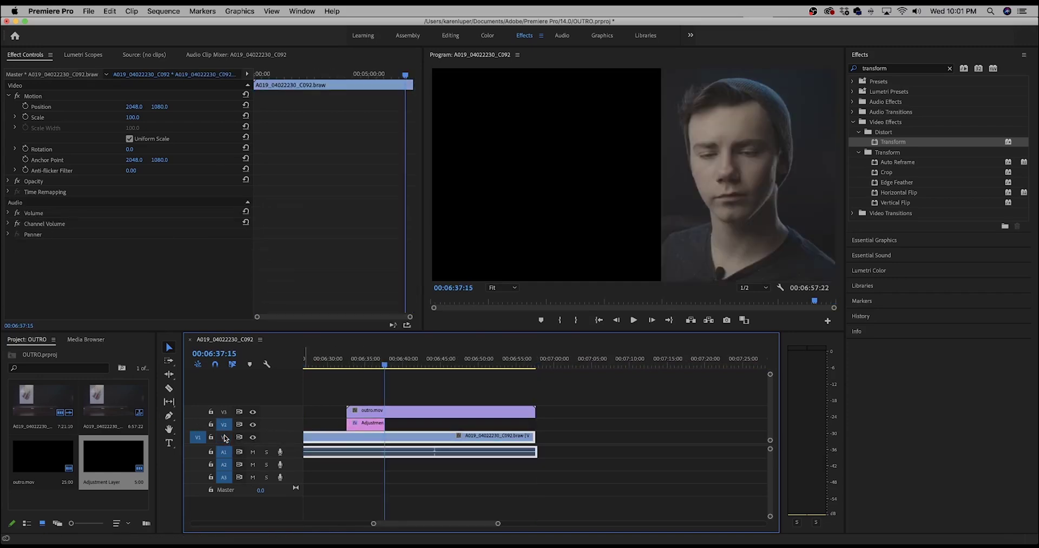
{"action": "key", "text": "Up"}
{"action": "key", "text": "Down"}
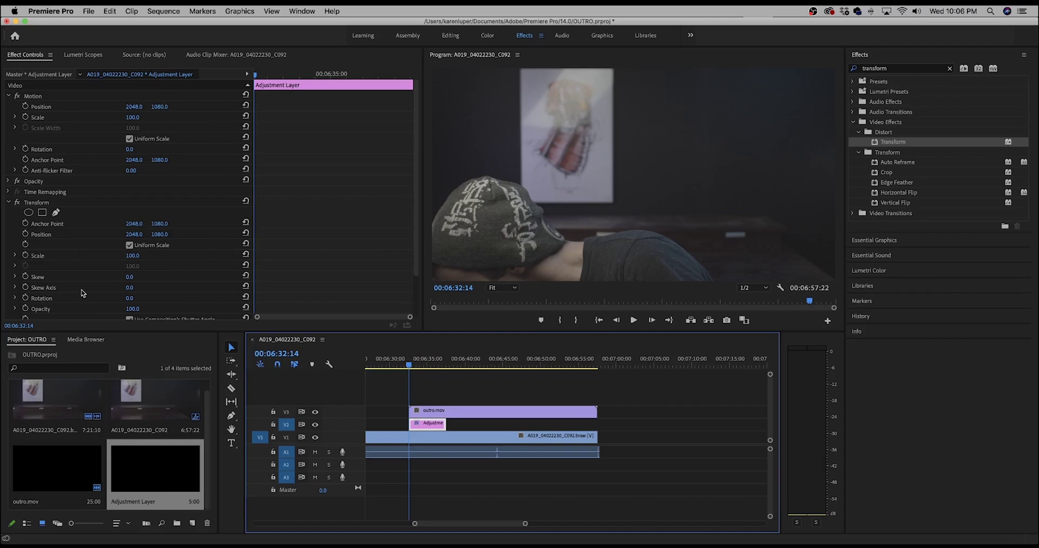
- Add Transform Position keyframes at the adjustment layer's start and end points
{"action": "left_click", "coordinate": [26, 234]}
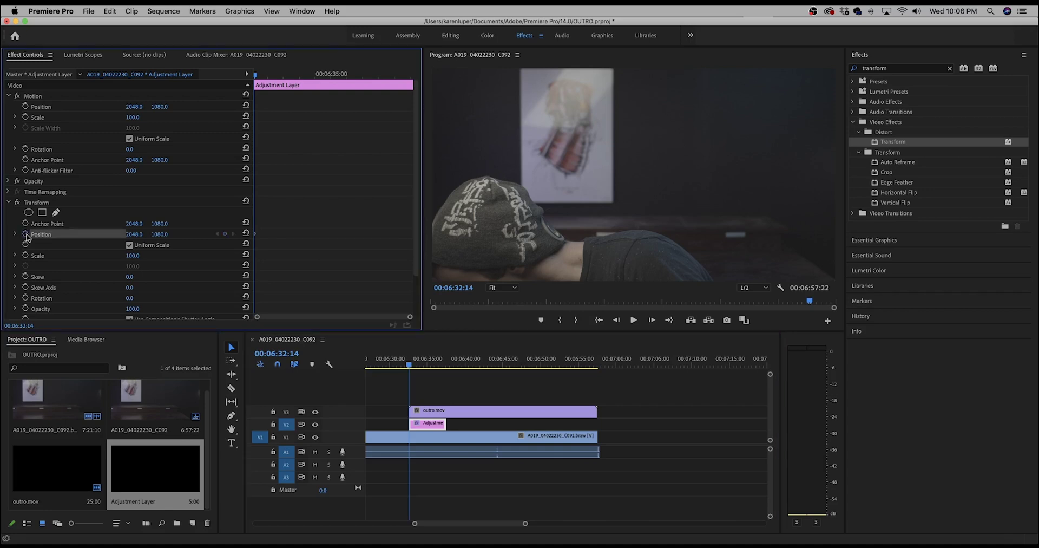
{"action": "key", "text": "Down"}
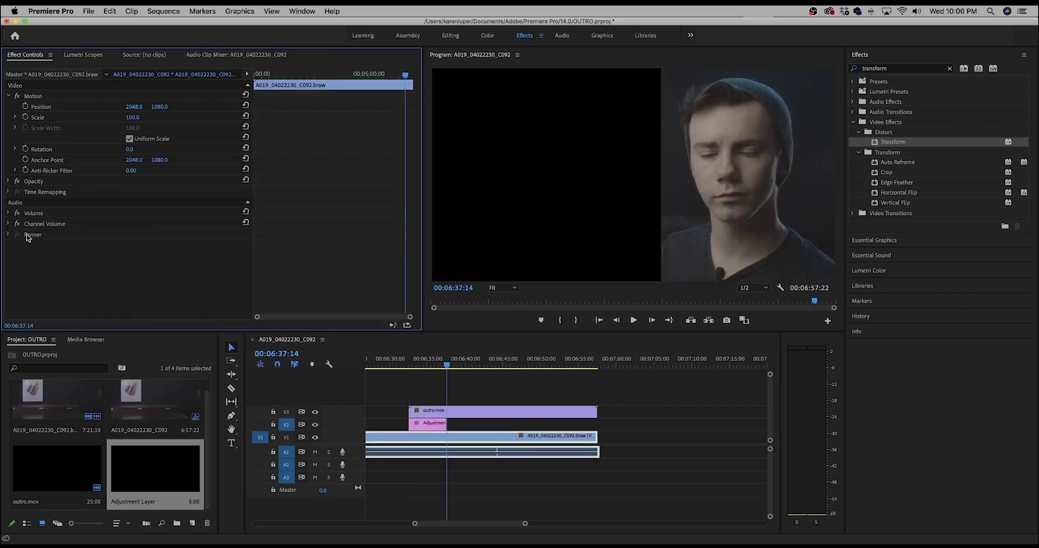
{"action": "key", "text": "ctrl+z"}
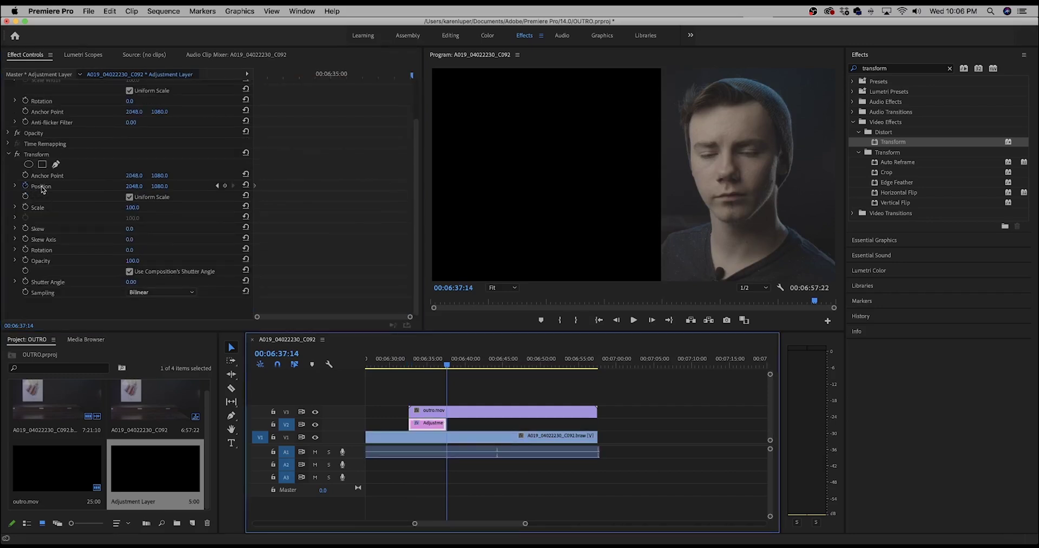
{"action": "left_click", "coordinate": [225, 186]}
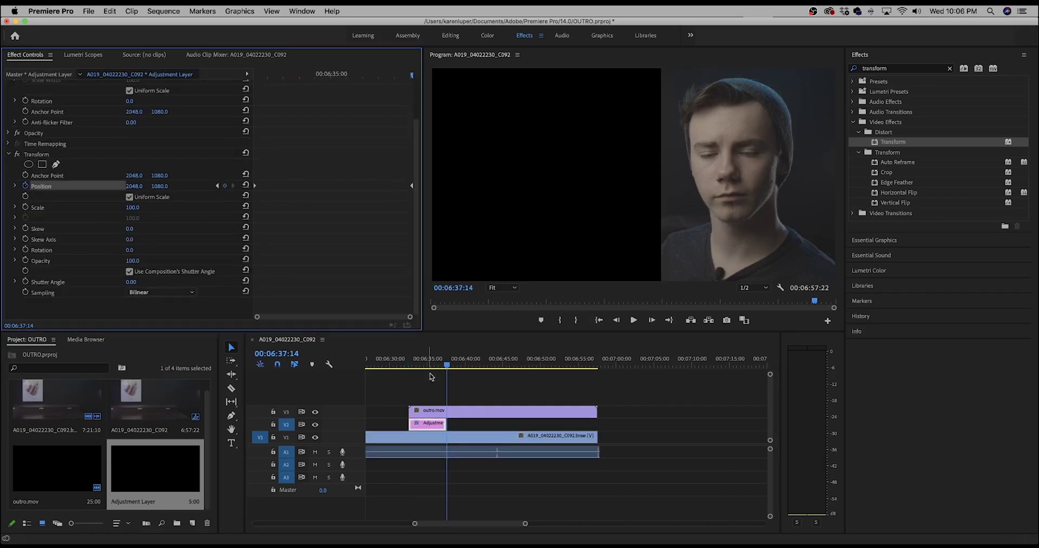
- Extend the adjustment layer to outro.mov's end and raise the end keyframe's Position X to 2341
{"action": "left_click_drag", "start_coordinate": [446, 423], "coordinate": [592, 422]}
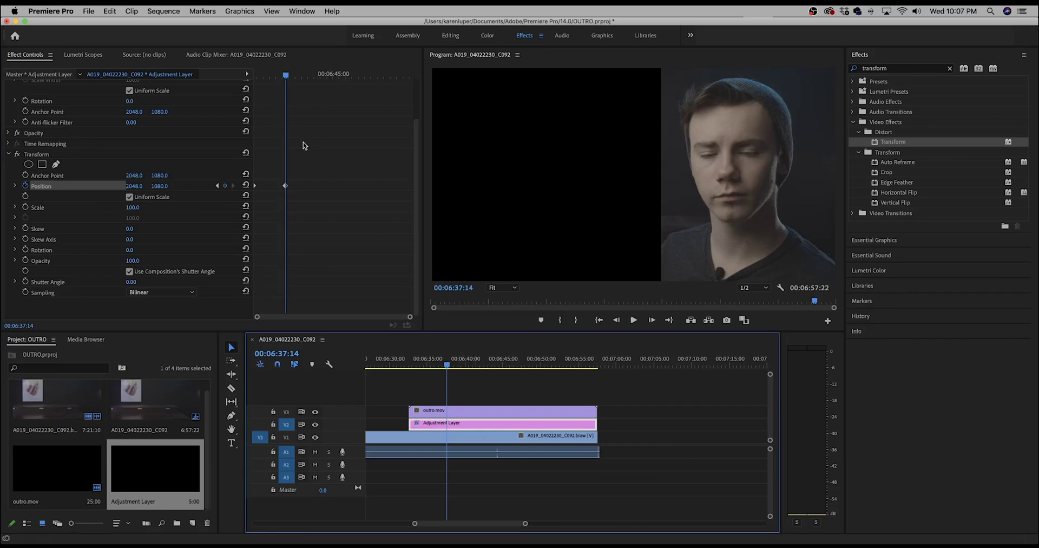
{"action": "mouse_move", "coordinate": [286, 75]}
{"action": "left_mouse_down"}
{"action": "mouse_move", "coordinate": [255, 76]}
{"action": "mouse_move", "coordinate": [284, 80]}
{"action": "left_mouse_up"}
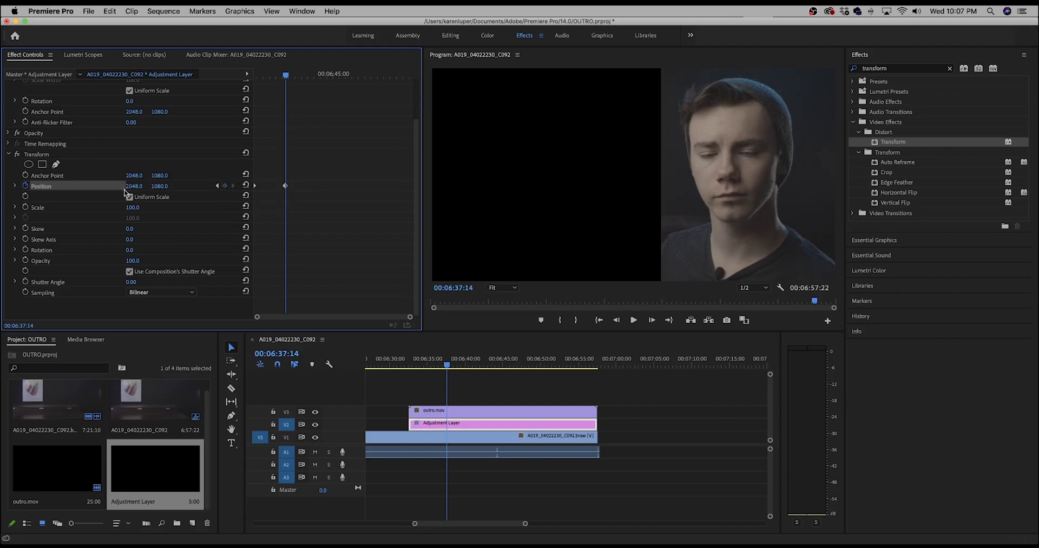
{"action": "left_click_drag", "start_coordinate": [134, 185], "coordinate": [293, 186]}
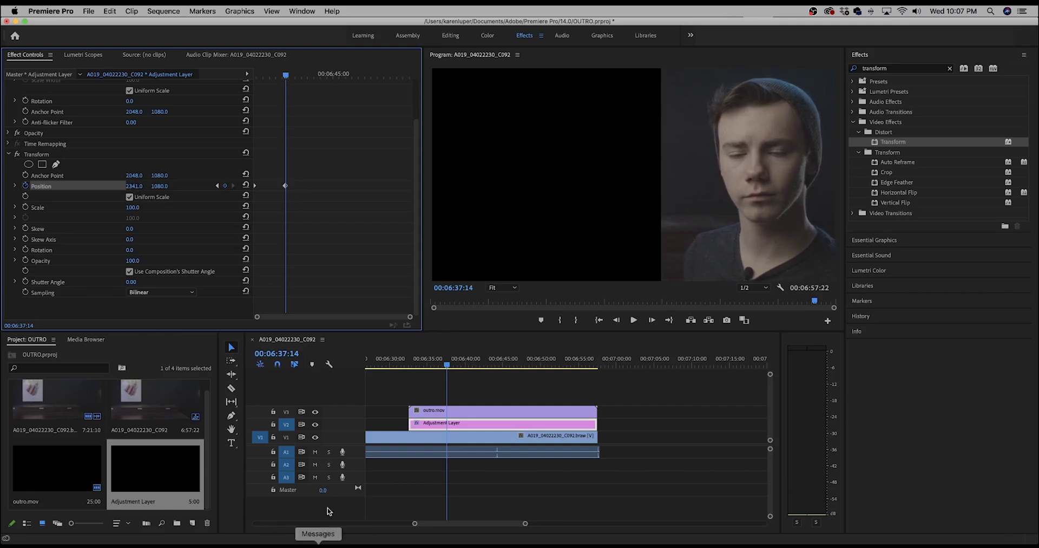
- Preview the slide from 00:06:33:03, show Position's velocity graph and select the end keyframe
{"action": "left_click", "coordinate": [413, 367]}
{"action": "left_click_drag", "start_coordinate": [415, 376], "coordinate": [447, 375]}
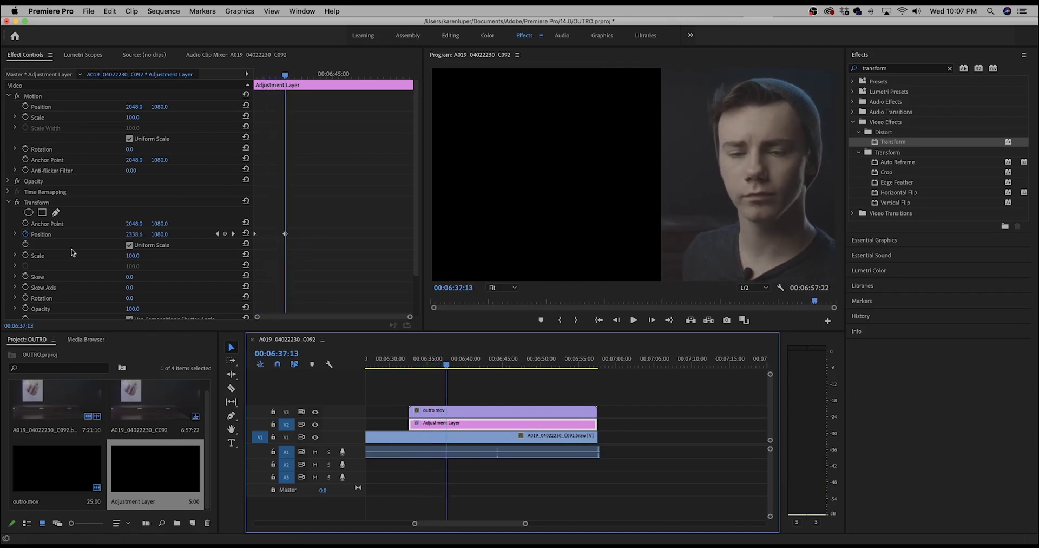
{"action": "left_click", "coordinate": [15, 235]}
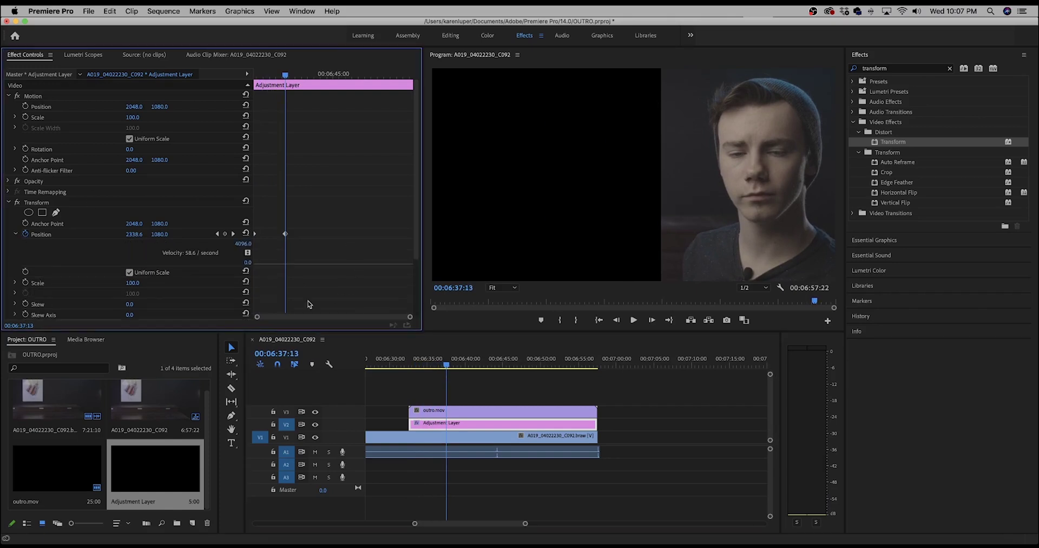
{"action": "left_click", "coordinate": [285, 233]}
- Drag the velocity handle so the slide eases into the final 2341, 1080 keyframe
{"action": "left_click_drag", "start_coordinate": [409, 317], "coordinate": [345, 316]}
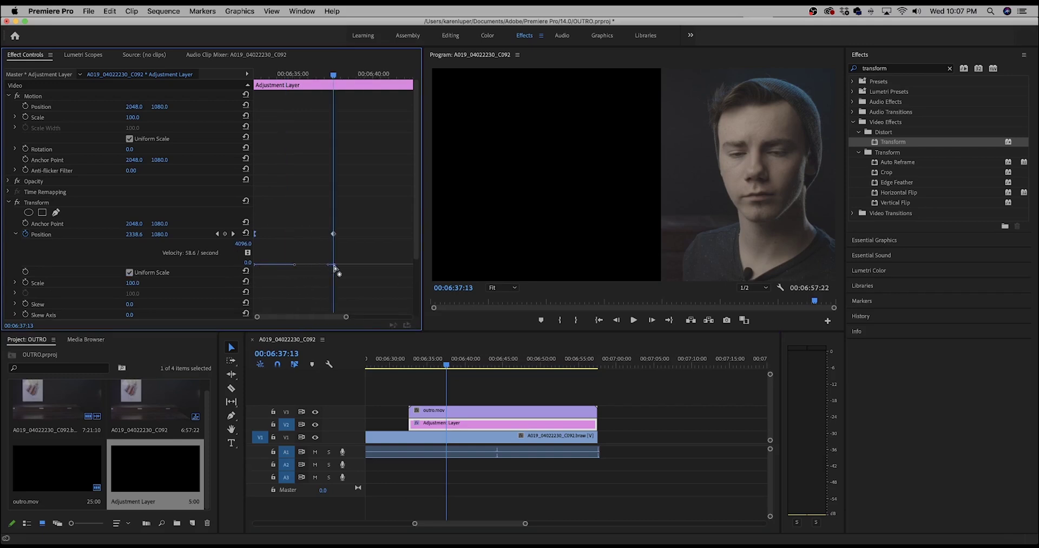
{"action": "left_click_drag", "start_coordinate": [335, 267], "coordinate": [293, 268]}
{"action": "key", "text": "Up"}
{"action": "key", "text": "space"}
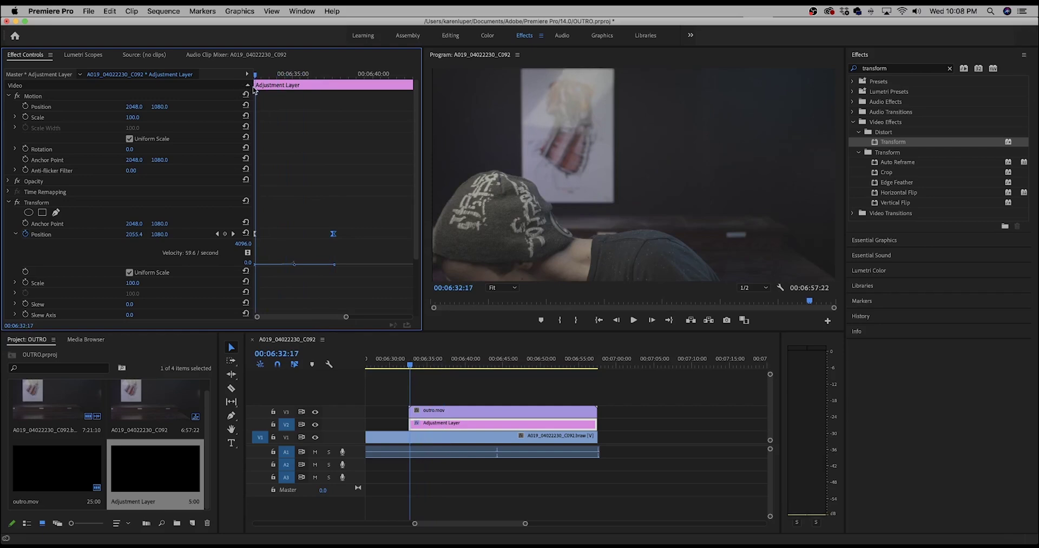